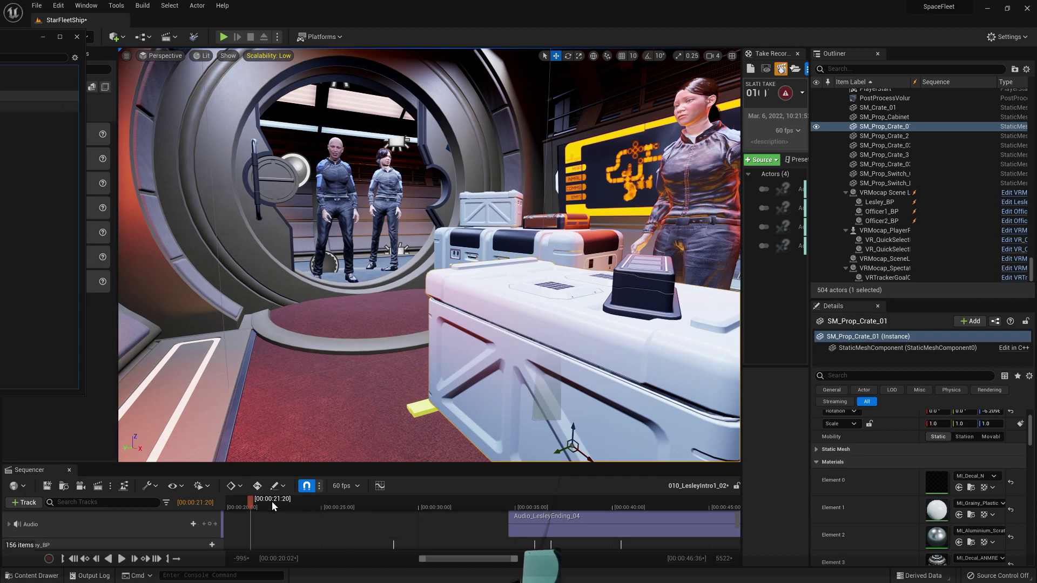
Review the officers' and Lesley's animation in the viewport at several points of the sequence, ending at 00:00:27:25
drag(264, 504, 380, 509)
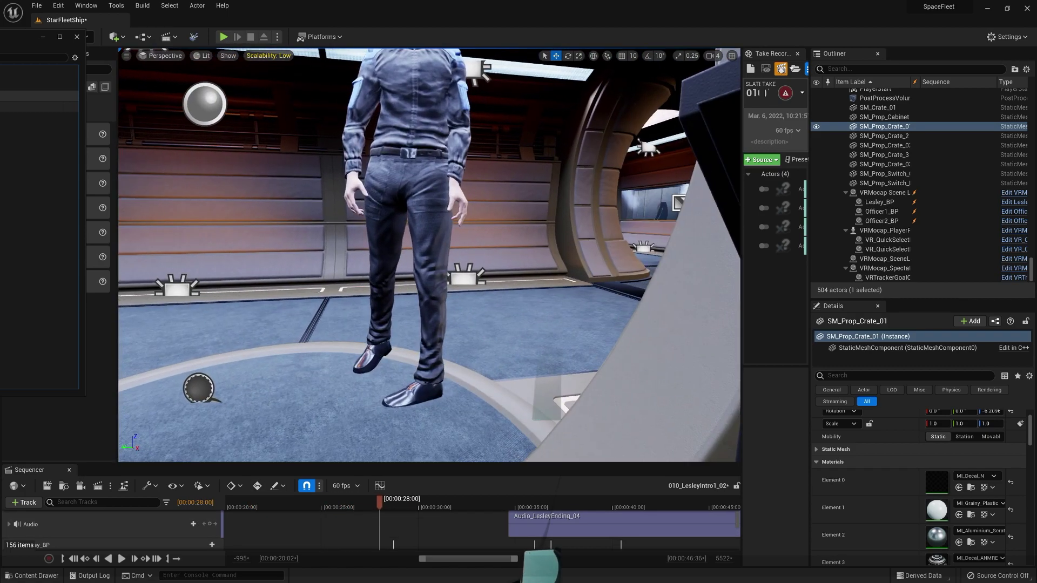
right_drag(392, 193, 393, 192)
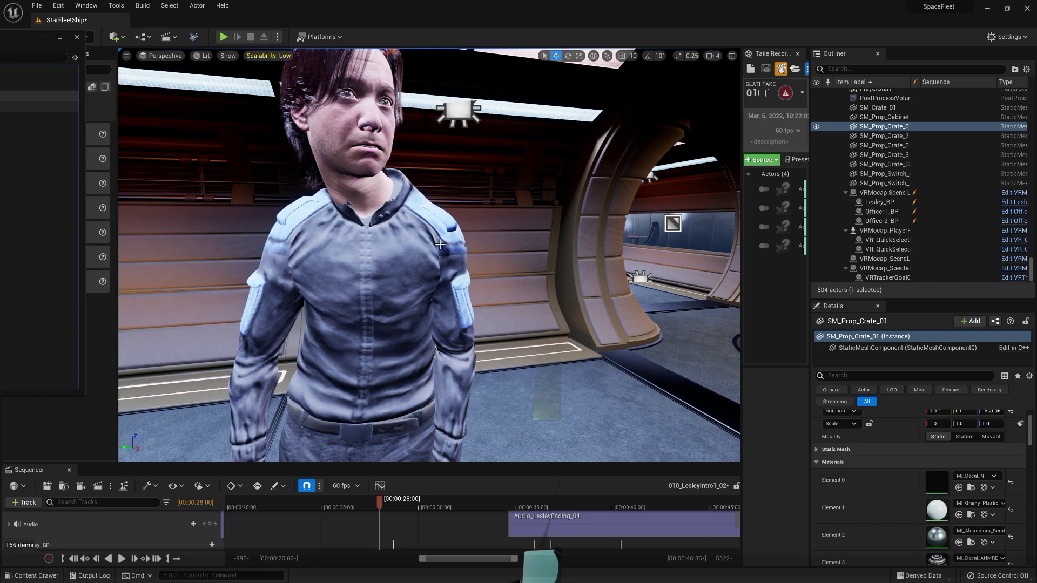
right_drag(440, 245, 436, 227)
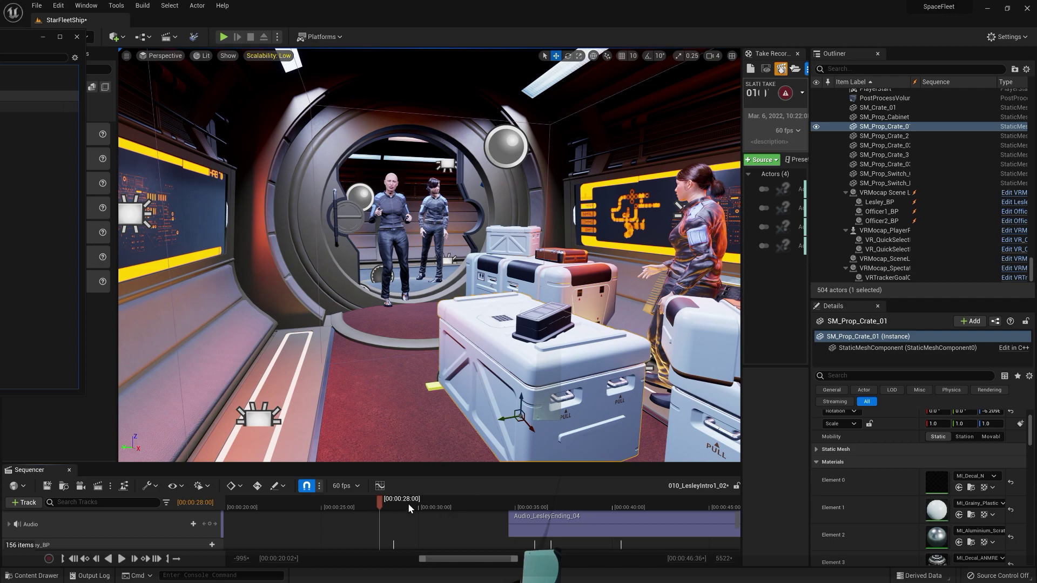
key(space)
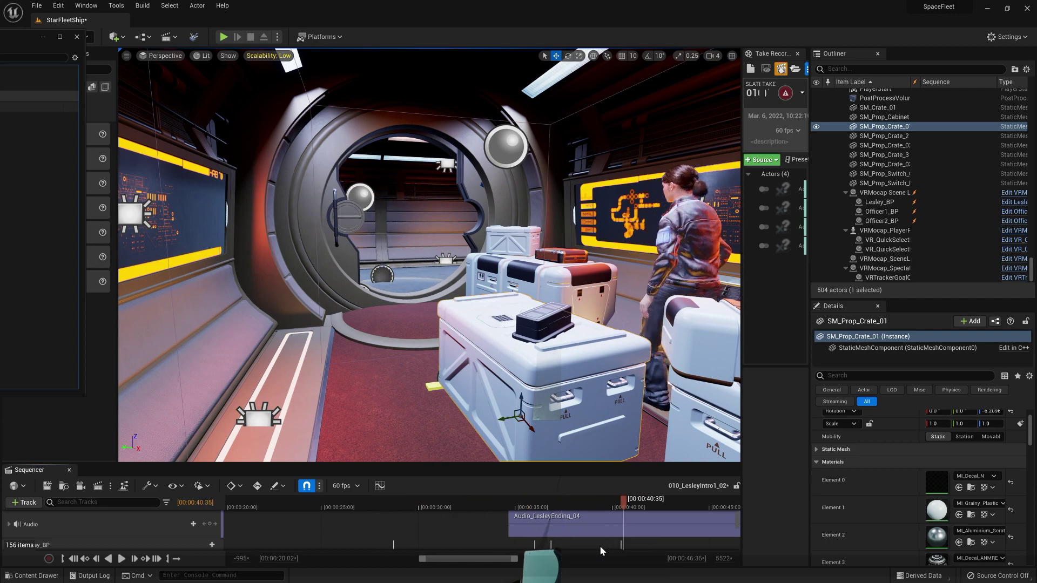
drag(600, 551, 368, 543)
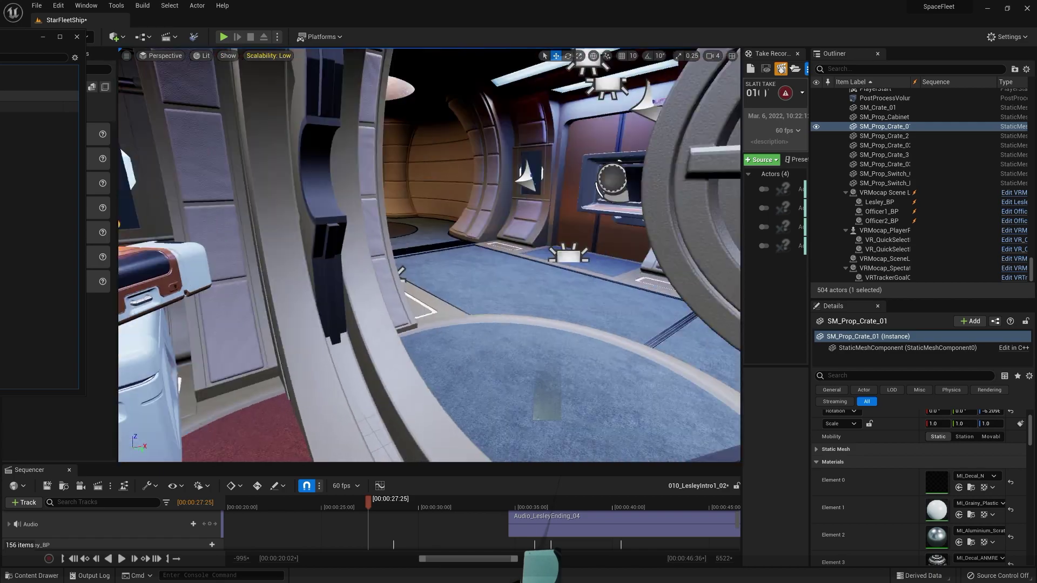
Select the VRMocap spectator camera near the round doorway and check its Live Link Transform choices
right_drag(366, 206, 392, 273)
click(366, 206)
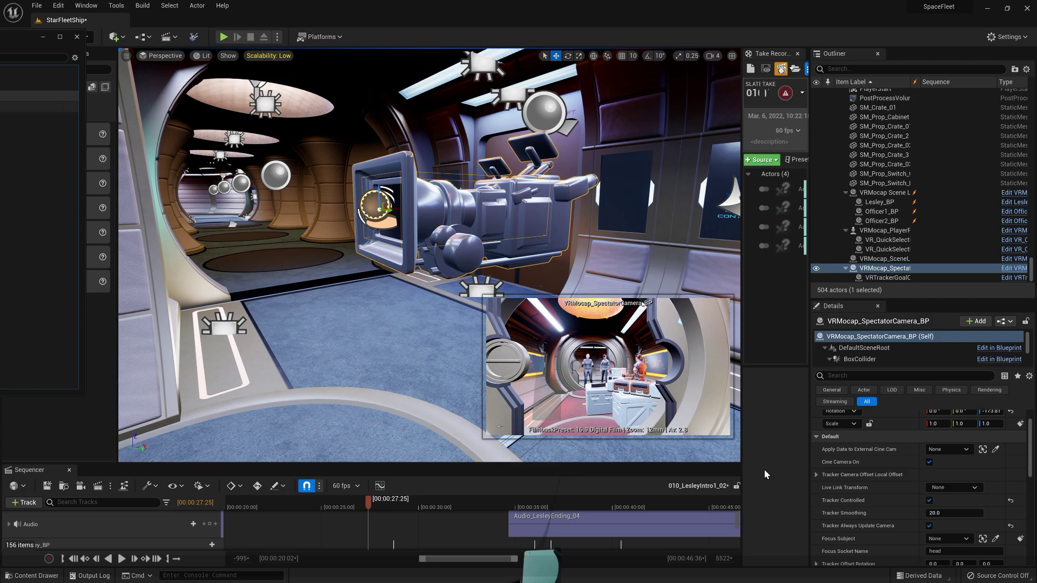
click(973, 489)
click(974, 489)
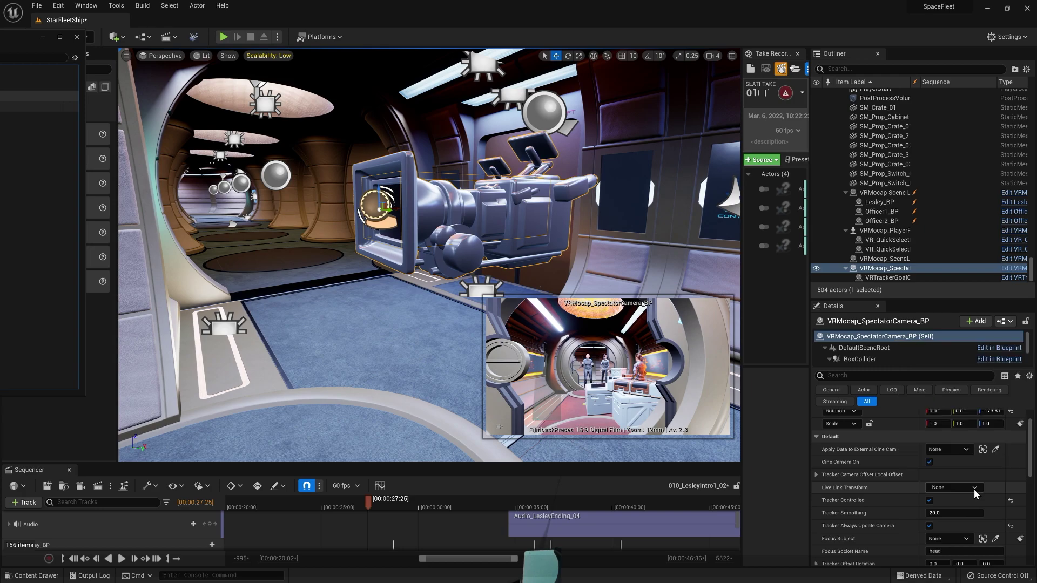
Add a LiveLinkXR source with Track Controllers enabled in Live Link, and close the Live Link window
click(87, 6)
mouse_move(123, 75)
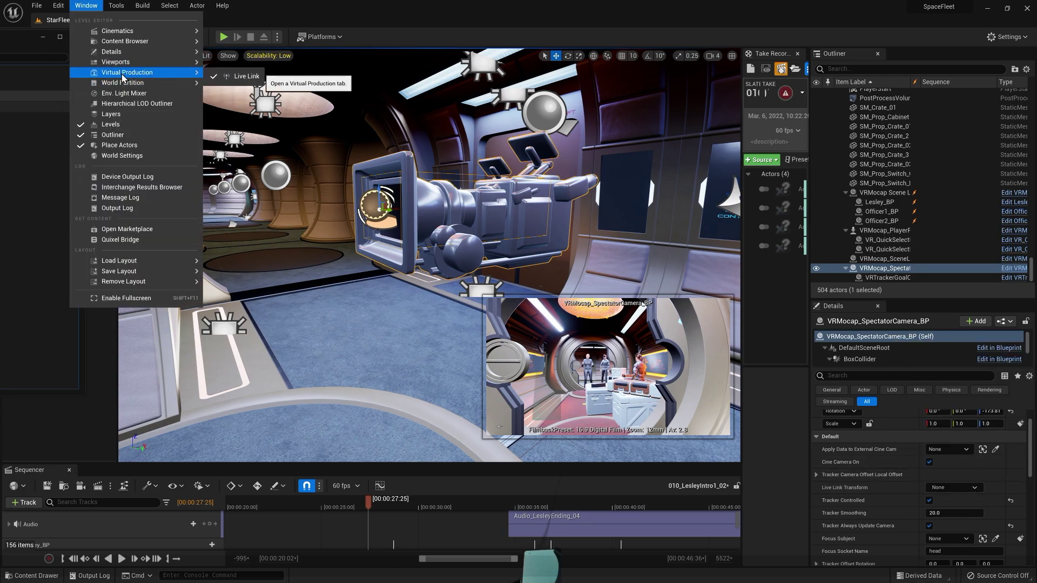
click(242, 76)
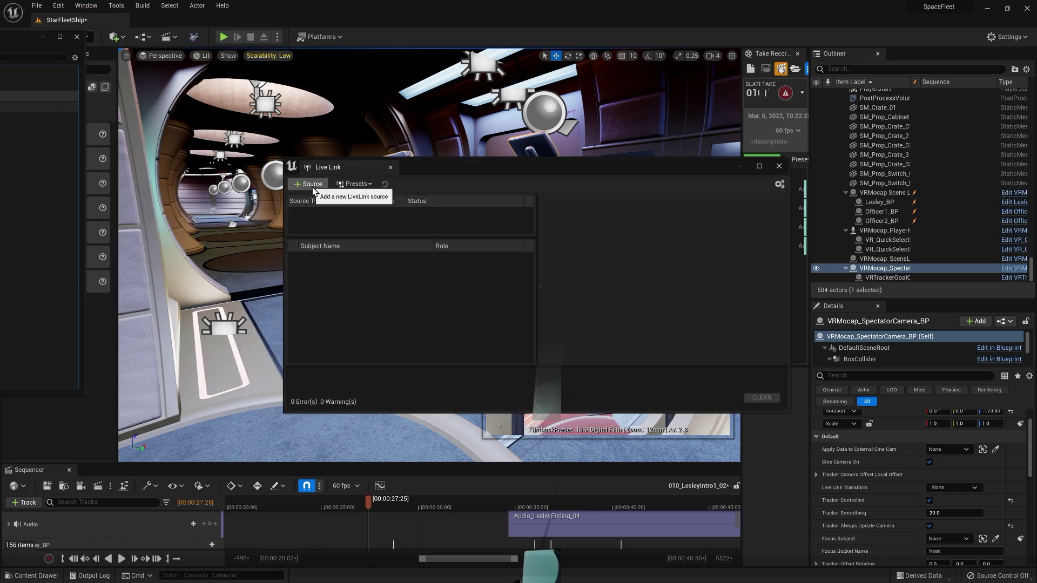
click(310, 185)
mouse_move(335, 212)
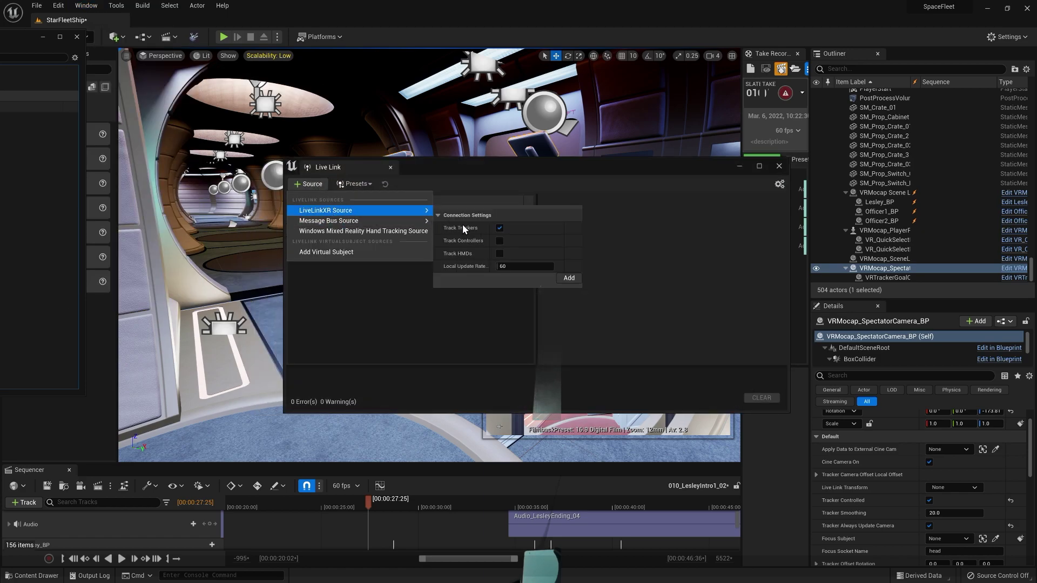
click(499, 242)
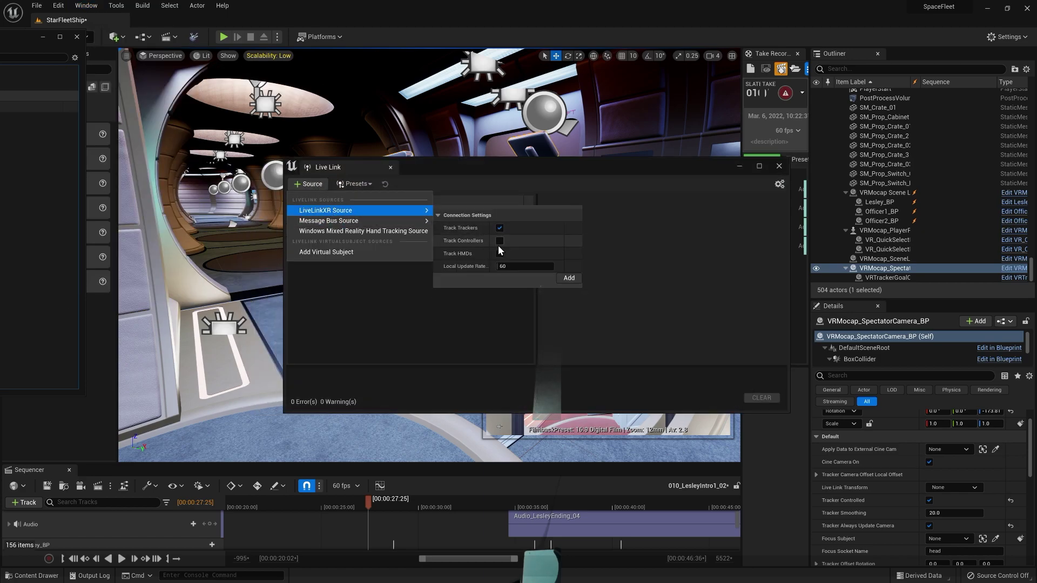
click(568, 278)
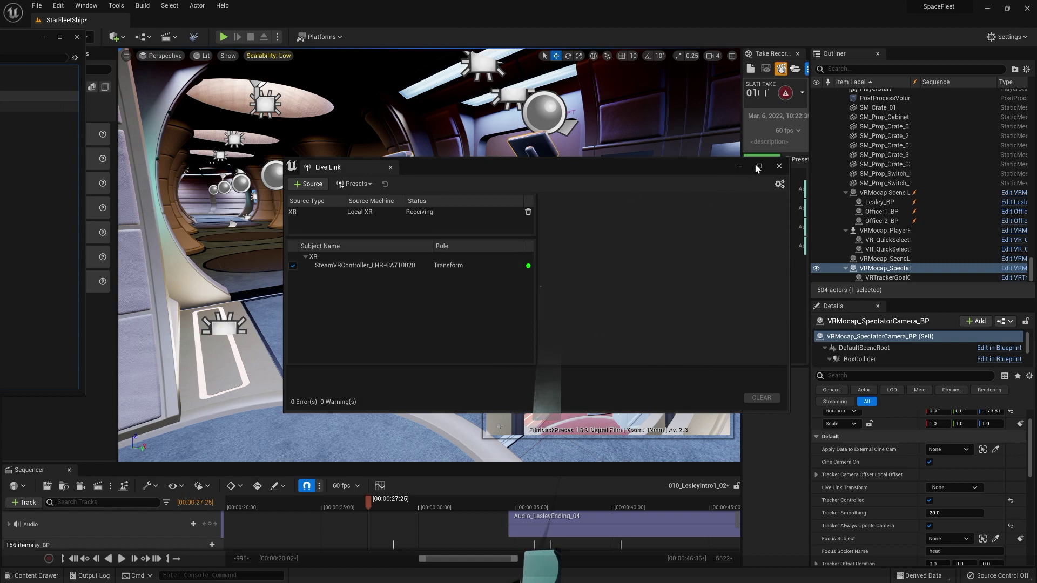
click(778, 165)
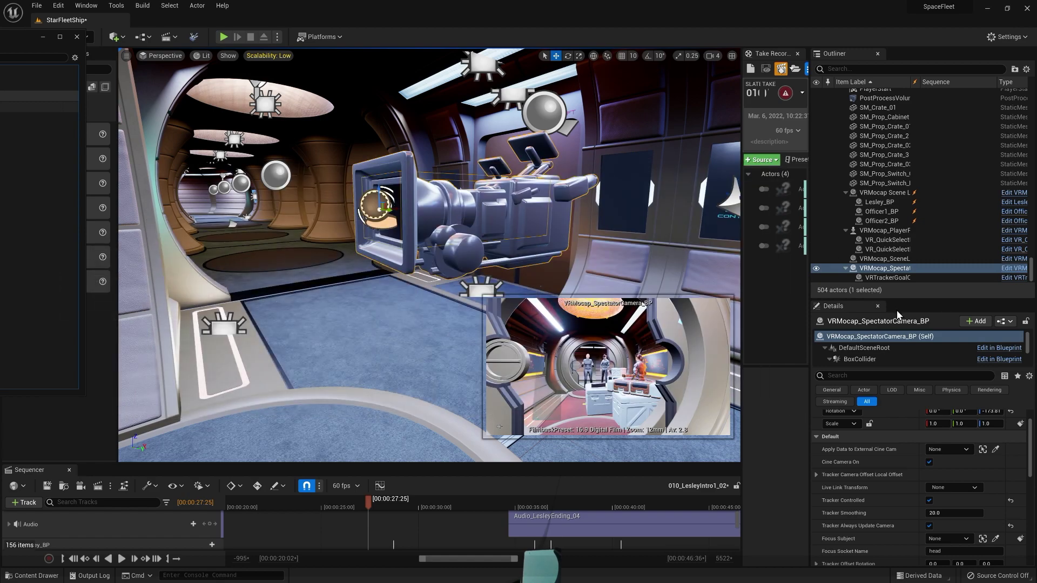
Set the spectator camera's Live Link Transform to the SteamVR controller and test the camera in a short play session
click(966, 489)
click(935, 371)
key(alt+p)
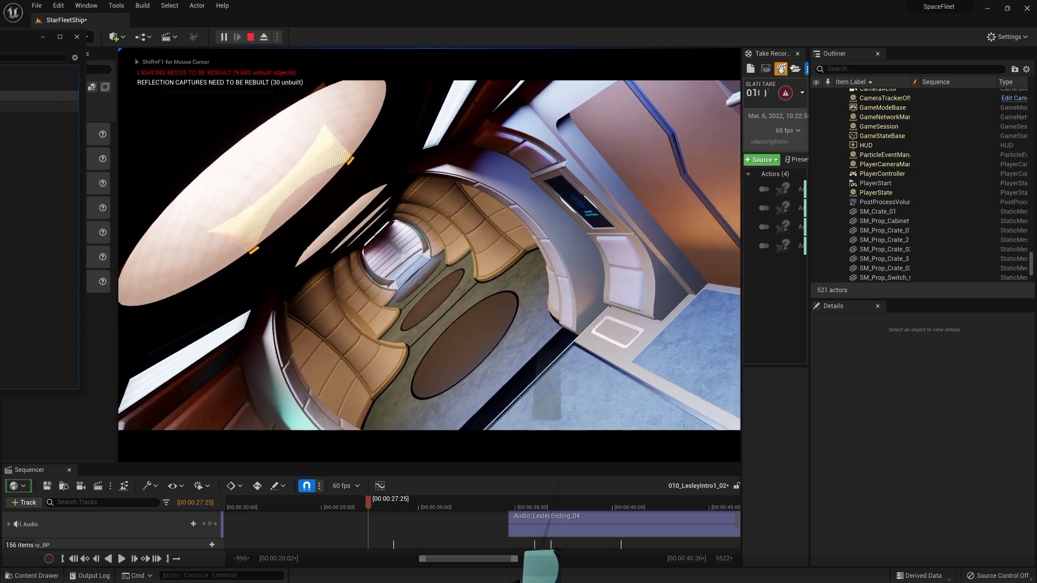
key(Escape)
Widen the Place Actors and Take Recorder panels and close the Levels tab
right_drag(519, 195, 443, 199)
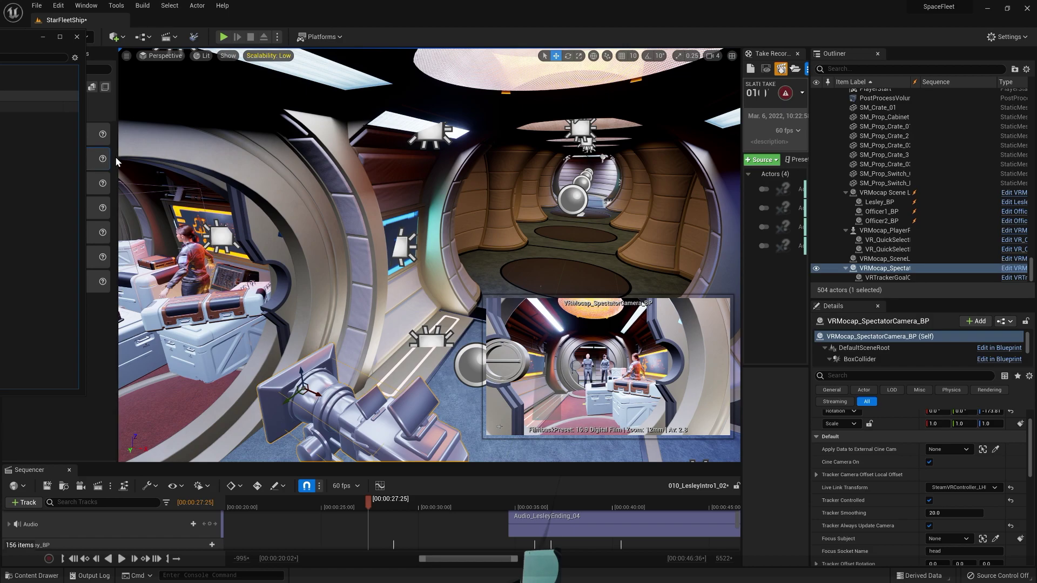
drag(115, 158, 176, 162)
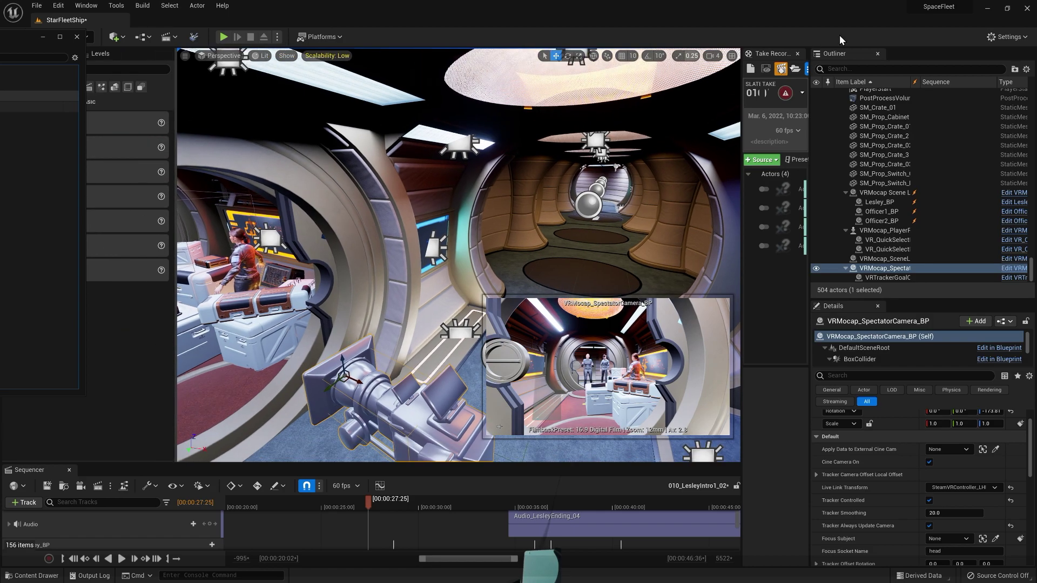
drag(743, 100, 695, 100)
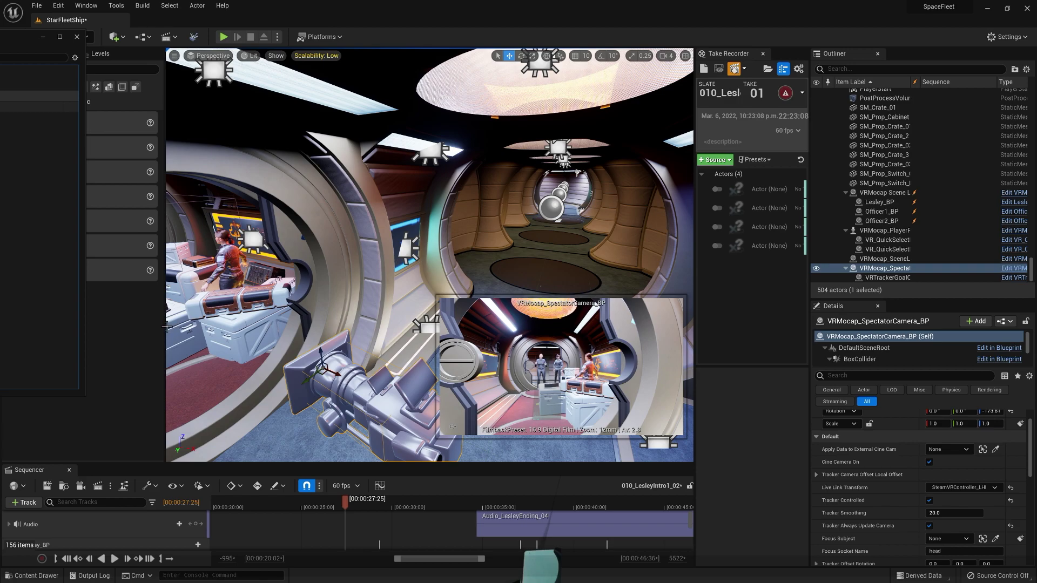
drag(167, 327, 213, 327)
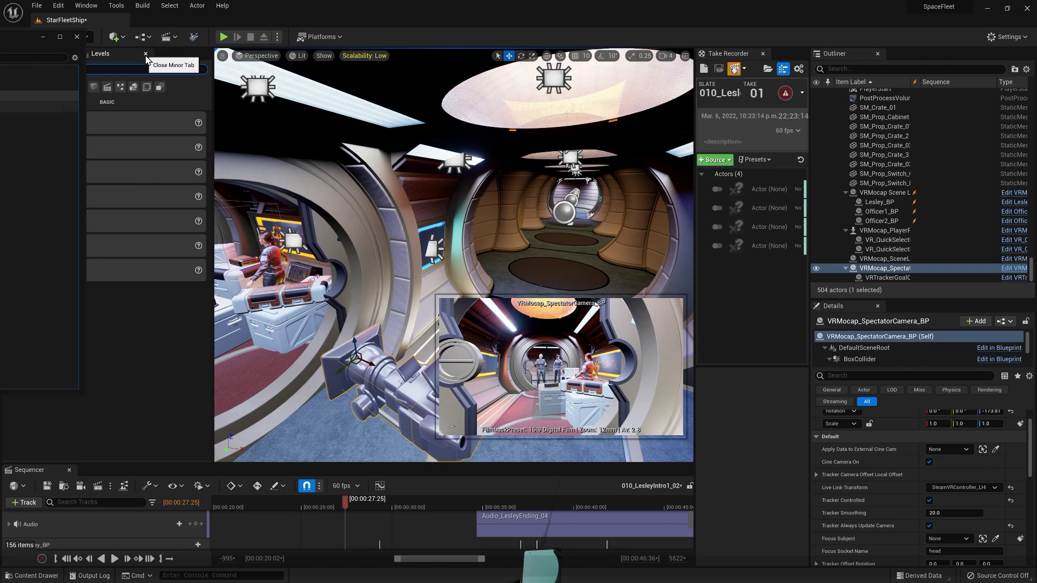
click(145, 54)
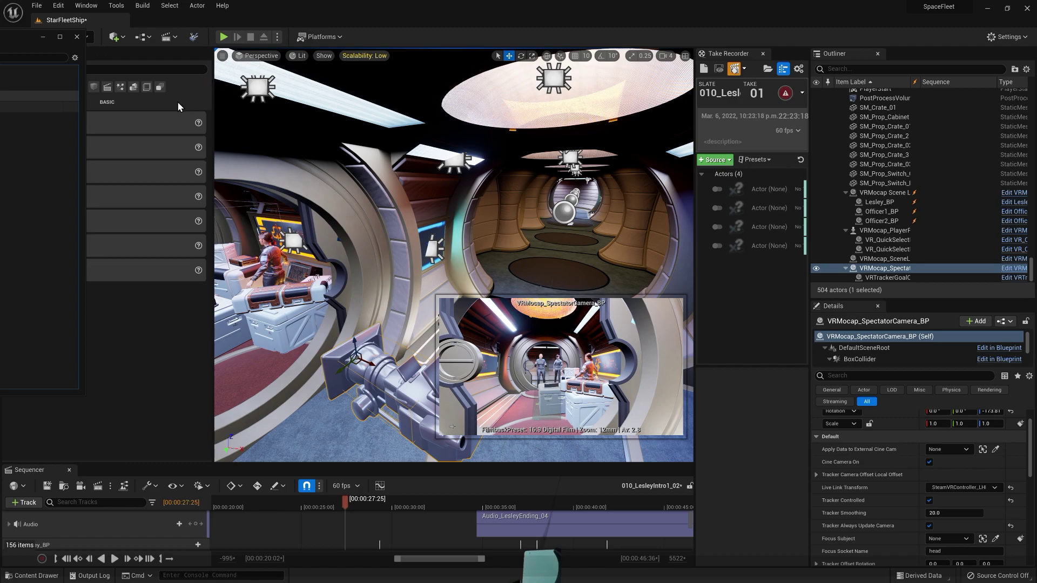
Find the Cine Camera Actor with the search term "cine" and place one on the floor beside the spectator camera
text(cine)
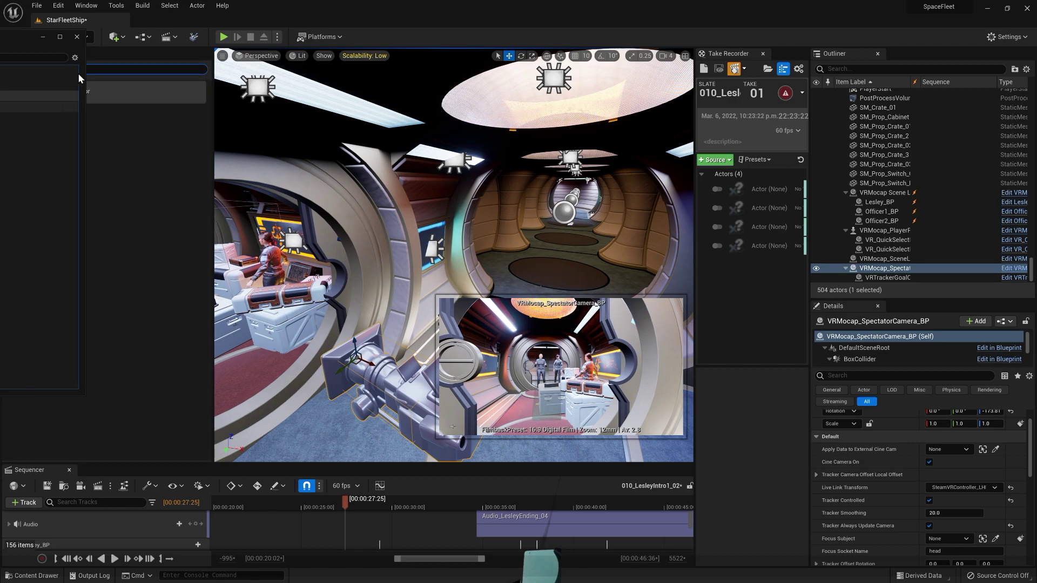
click(47, 37)
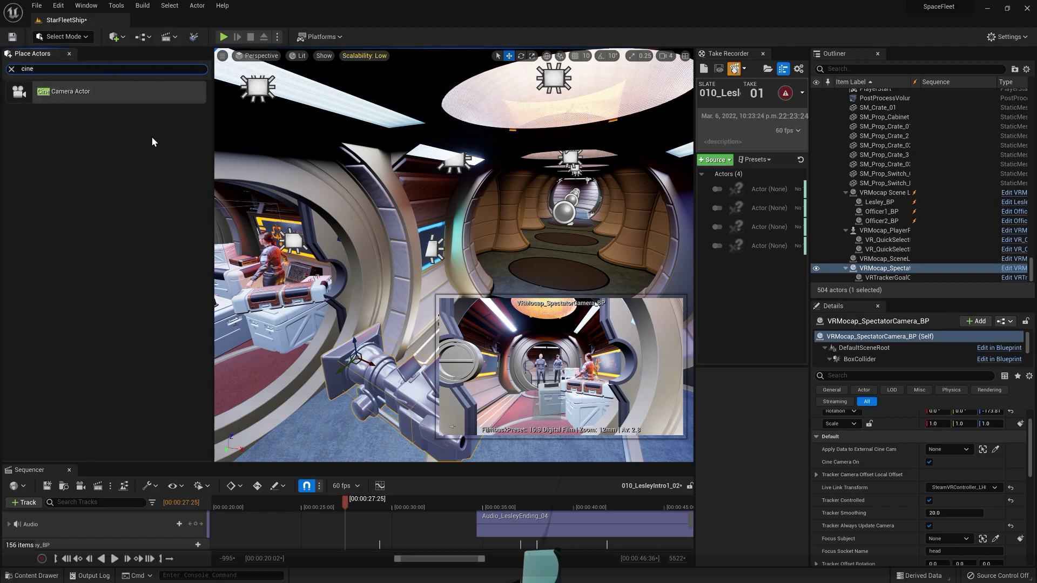
drag(140, 91, 314, 430)
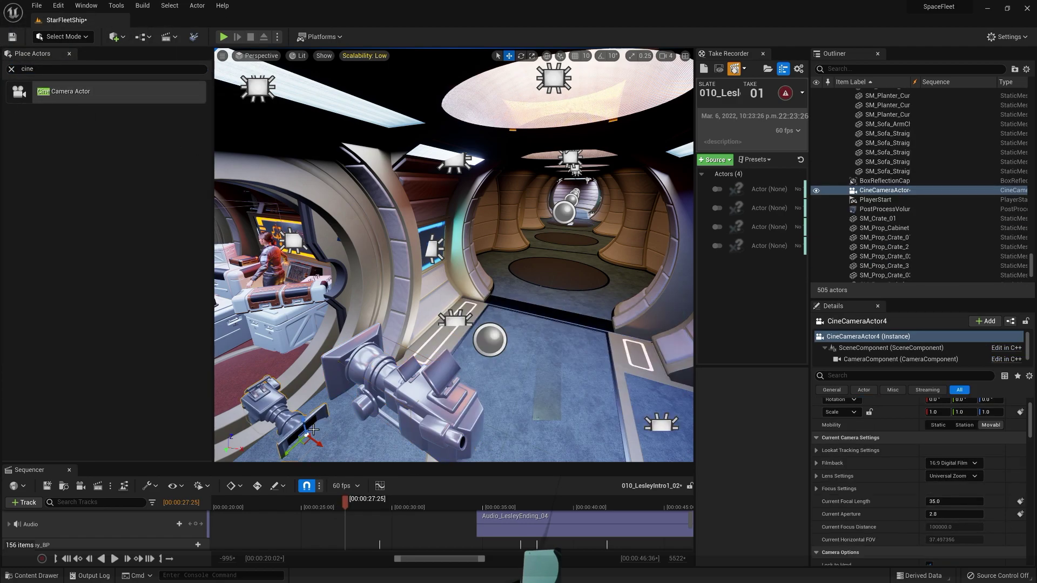
Set the spectator camera's Apply Data to External Cine Cam to the newly placed cine camera
click(375, 386)
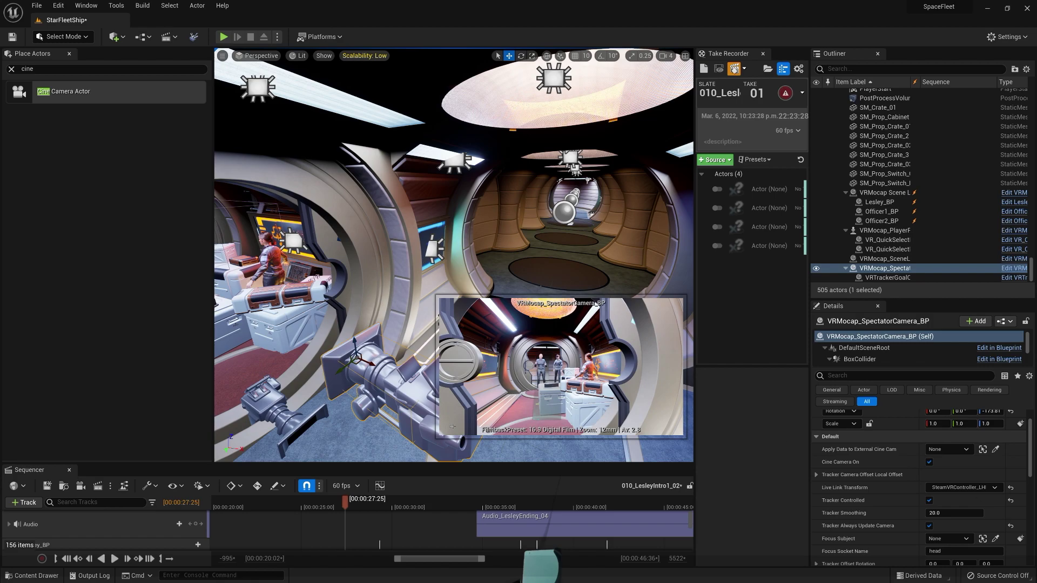
click(995, 449)
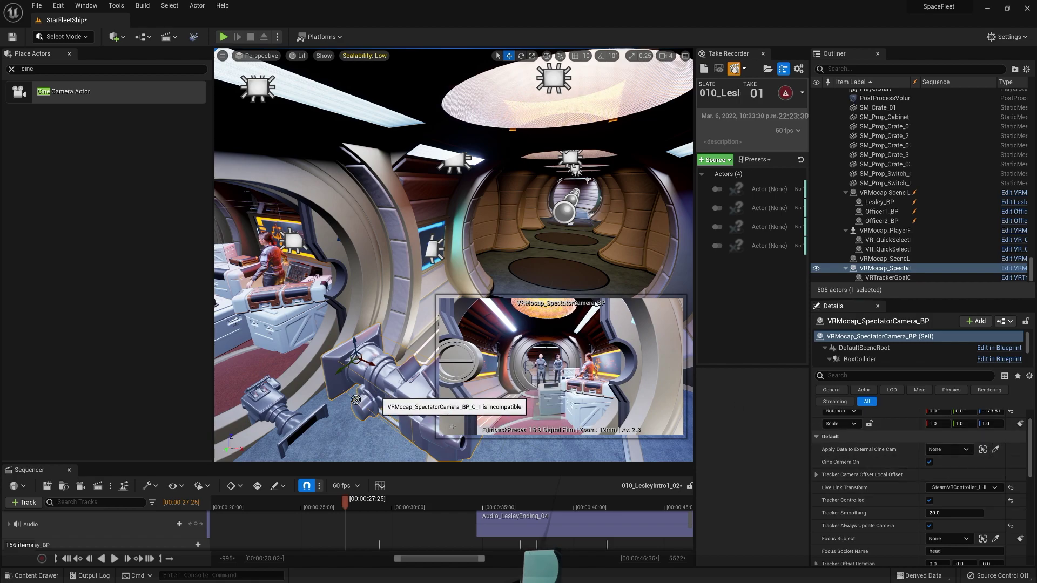
click(261, 396)
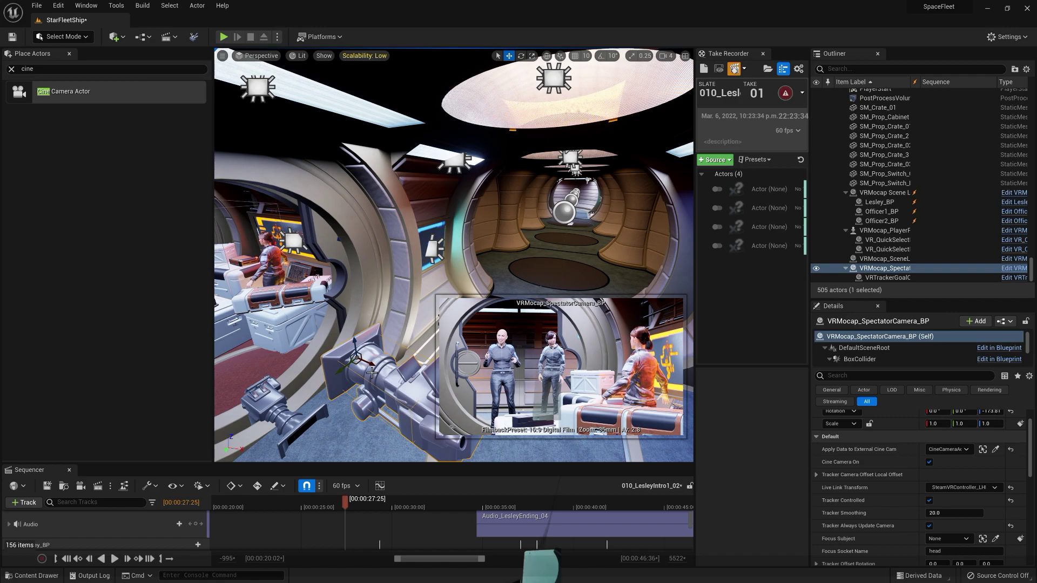
Add the new cine camera as a recording source from actor in Take Recorder
click(274, 398)
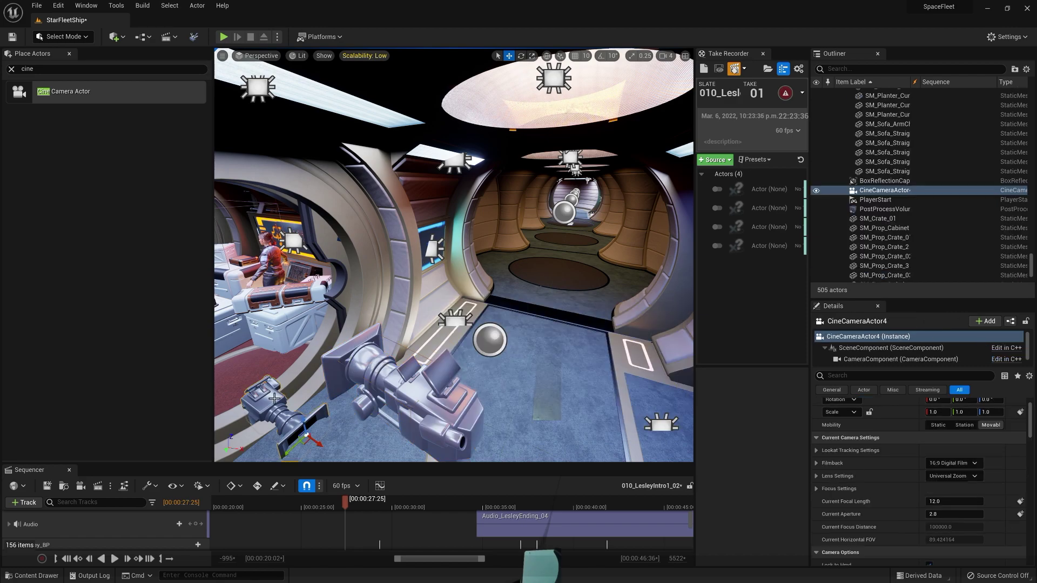
click(713, 161)
mouse_move(737, 176)
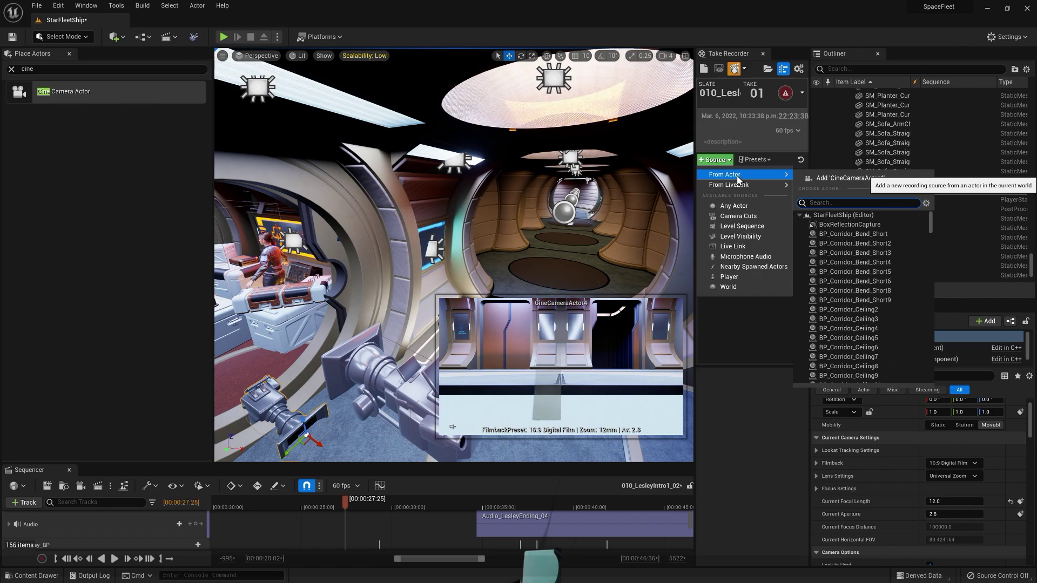
click(839, 180)
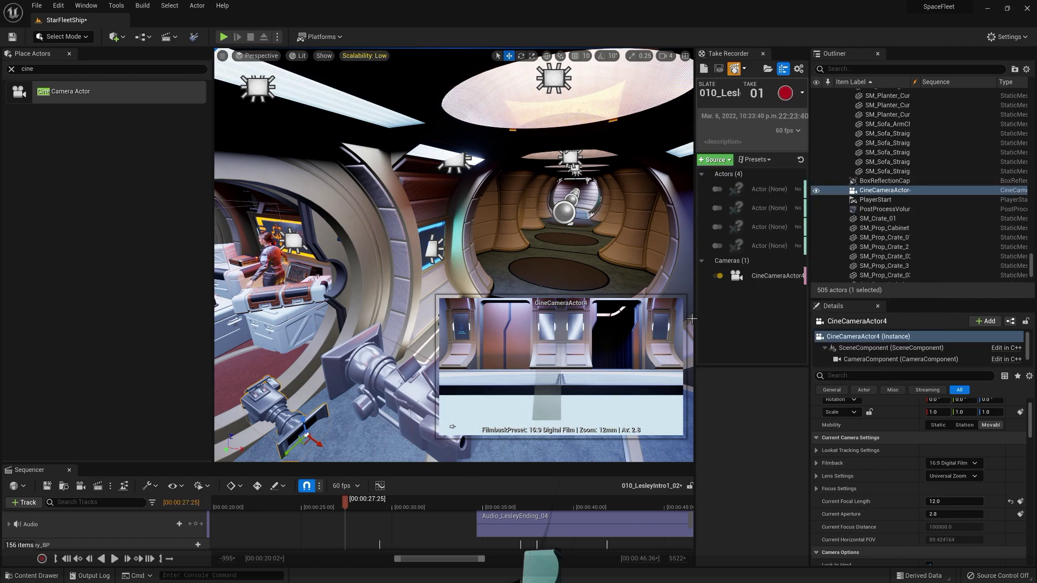
Widen Take Recorder and turn off Reduce Keys for the cine camera source
drag(694, 318, 629, 318)
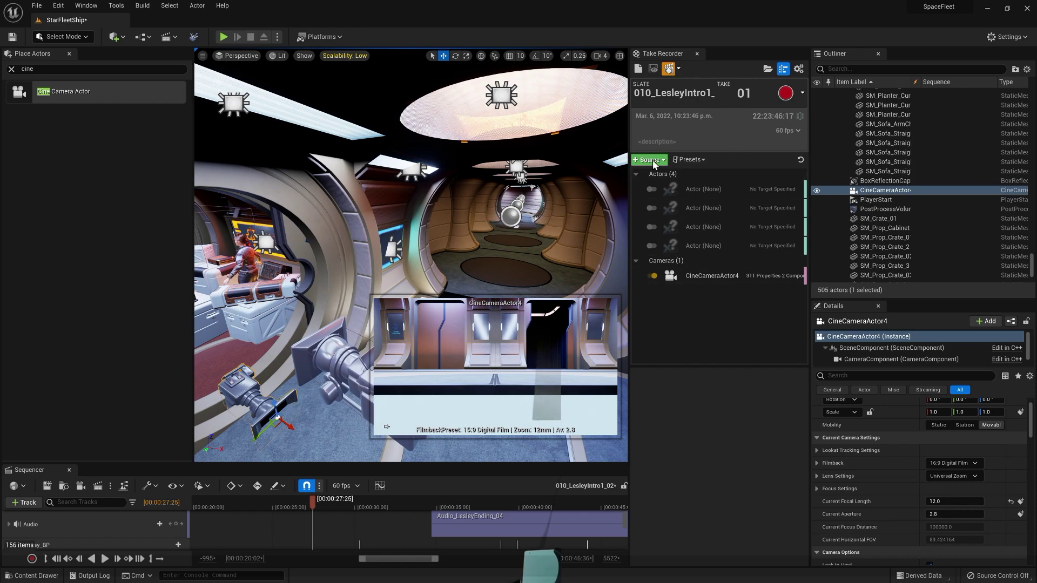
click(712, 276)
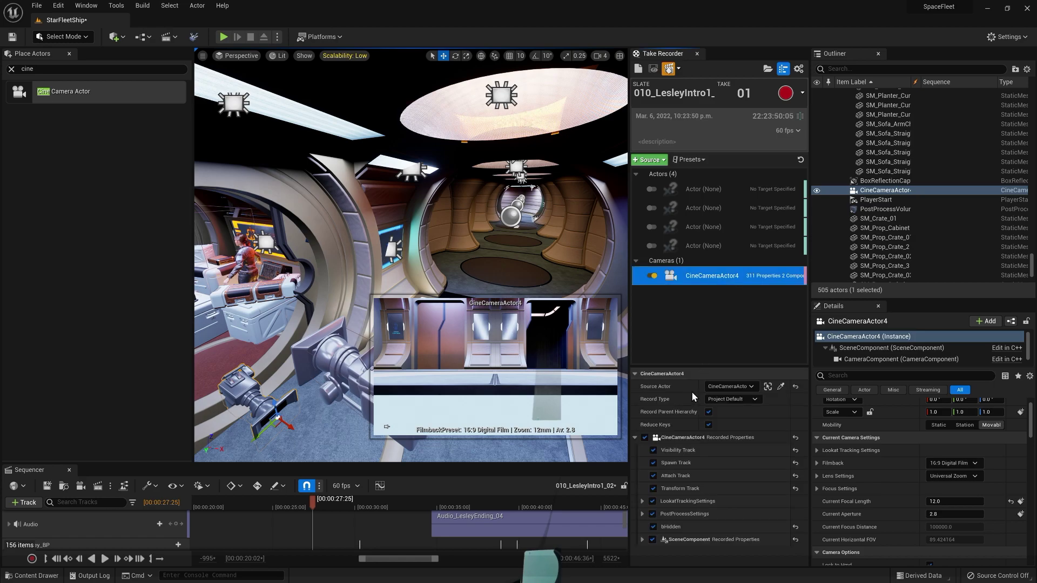
click(708, 425)
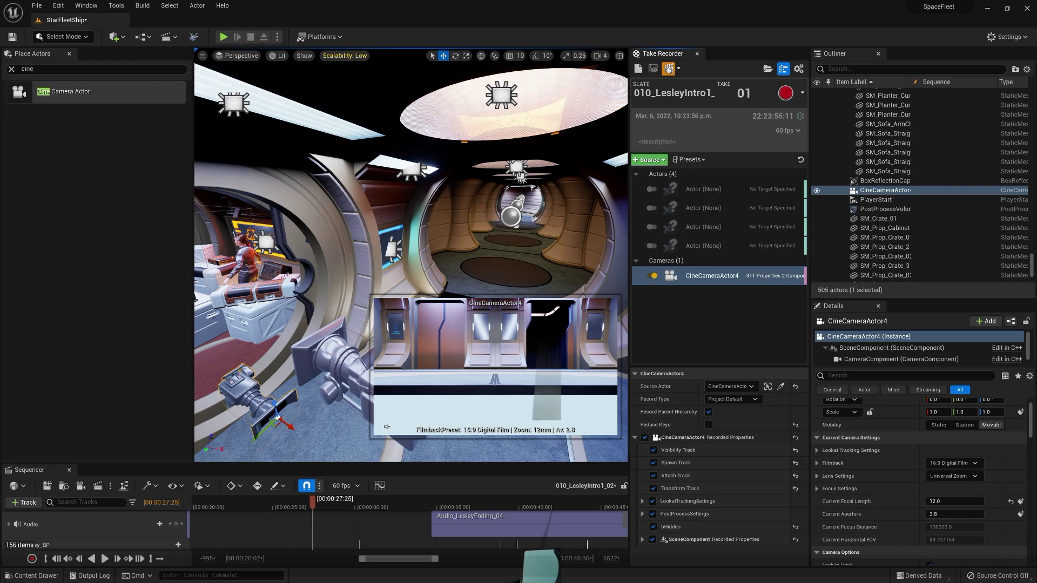
Play the level and run the console command "viewmode unlit"
key(alt+p)
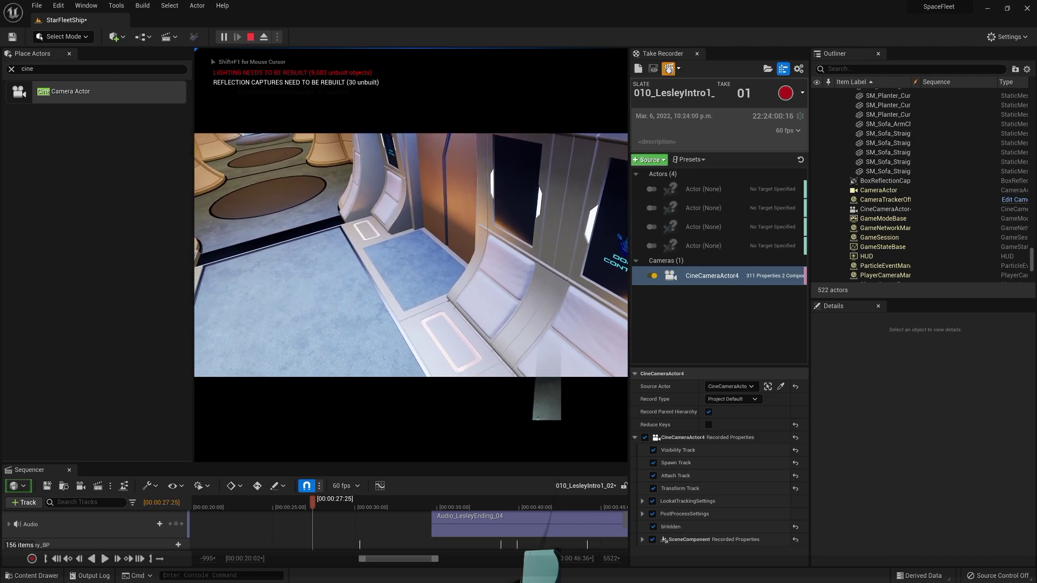
key(shift+F1)
key(grave)
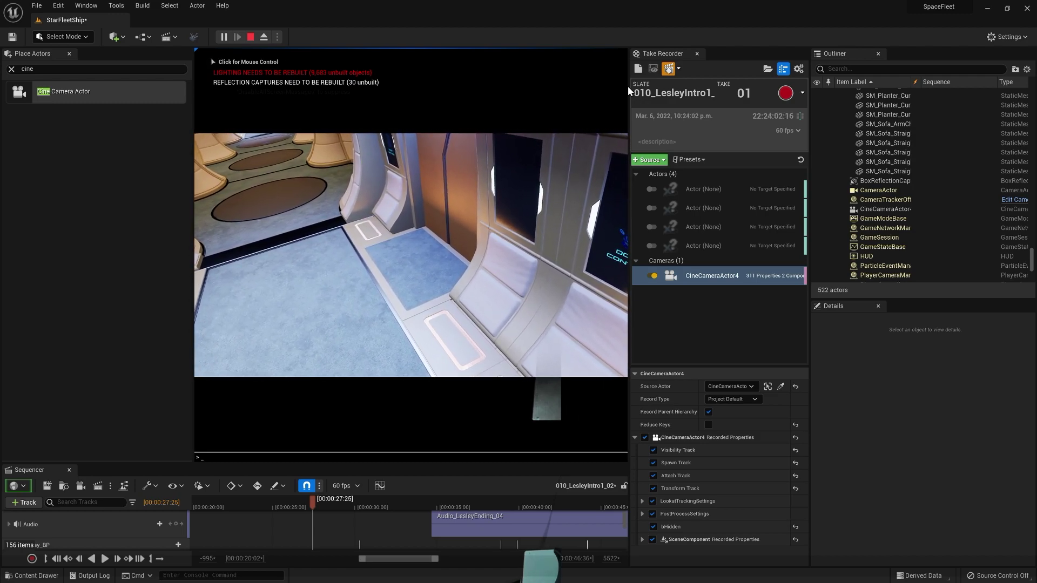
text(viewmode un)
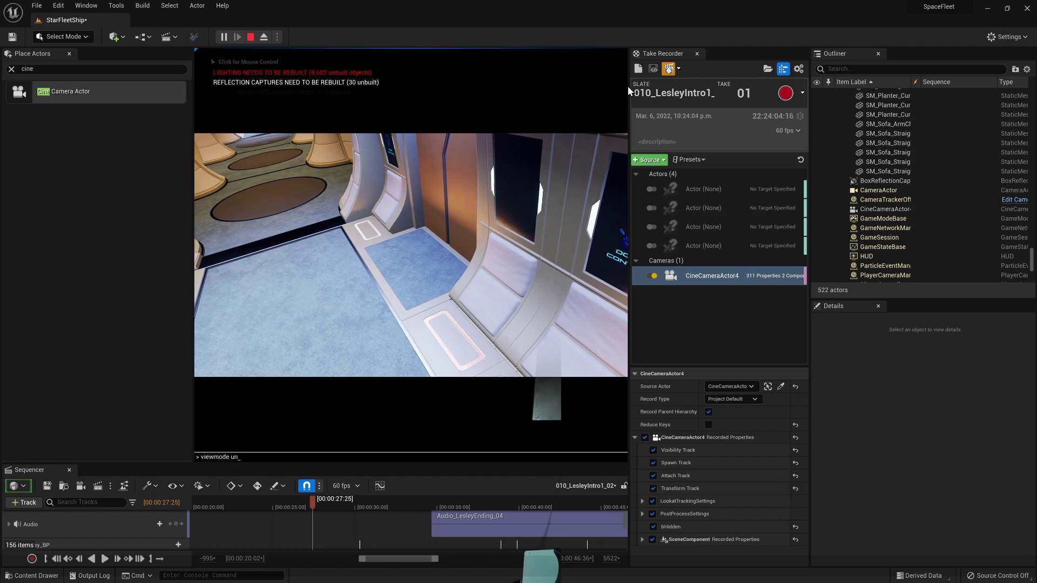
text(lit)
key(Return)
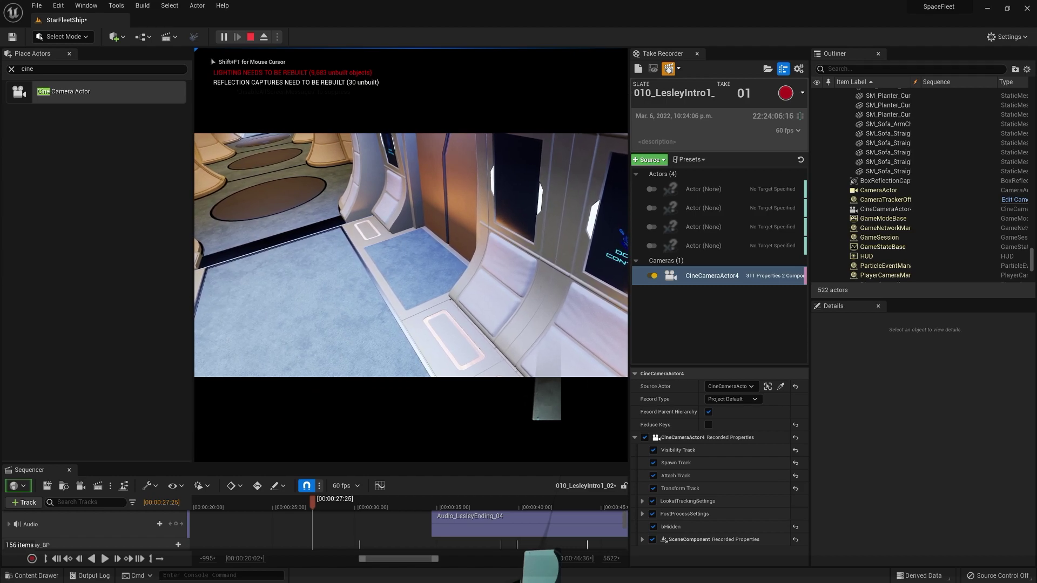
Switch the running level to unlit rendering with the console command "viewmode unlit"
key(shift+F1)
key(grave)
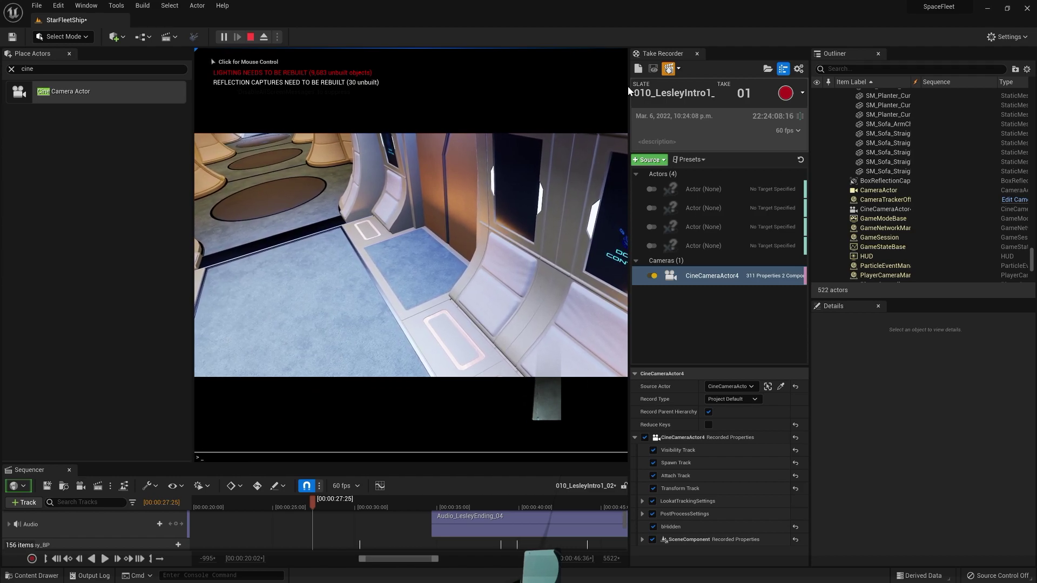
text(viewmode)
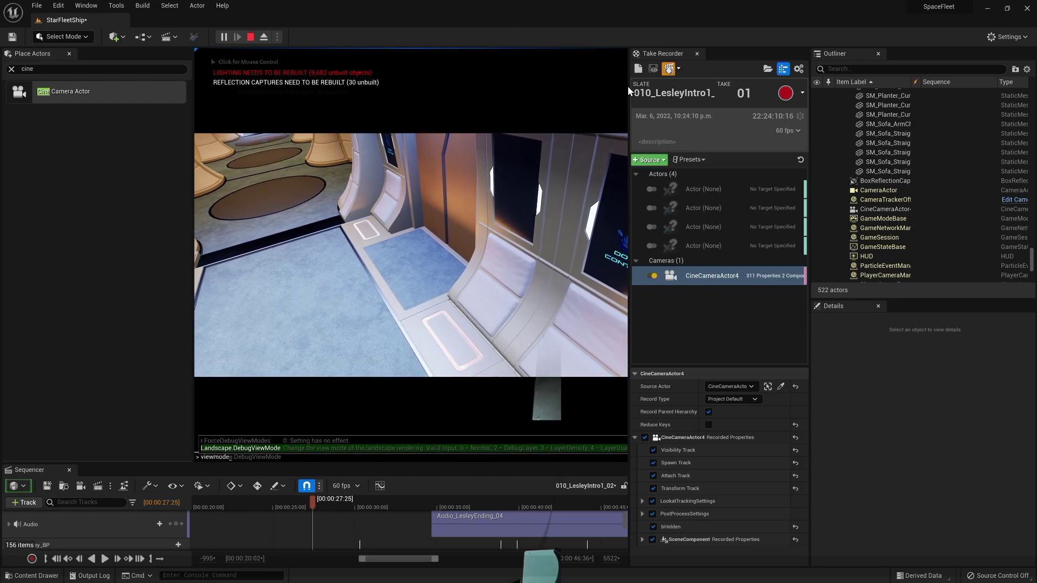
text( unlit)
key(Return)
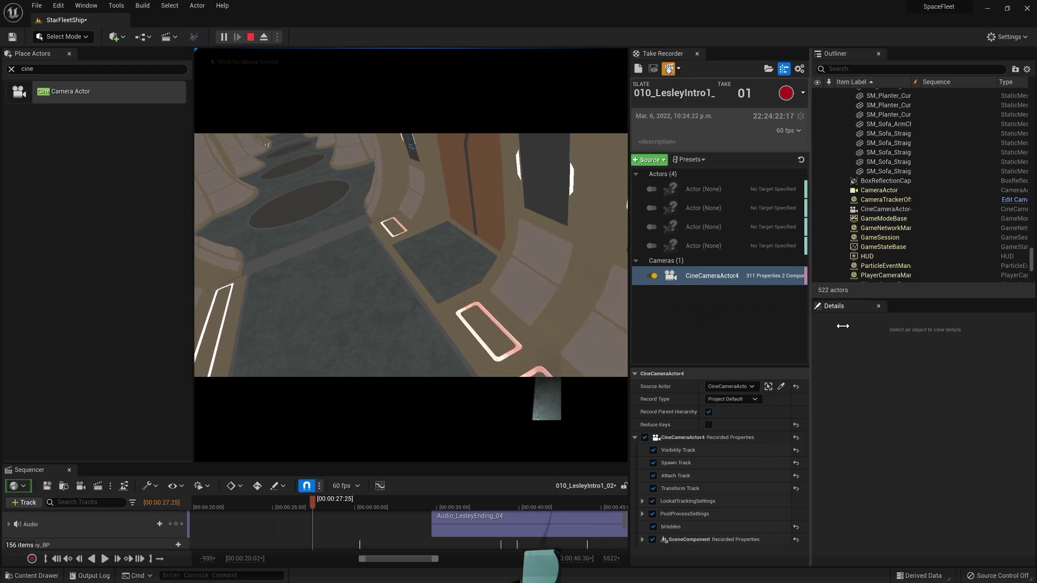
Enlarge the play viewport by narrowing the Outliner, Take Recorder and Place Actors panels, and stop playing after checking the camera view
drag(811, 326, 958, 325)
drag(630, 331, 907, 322)
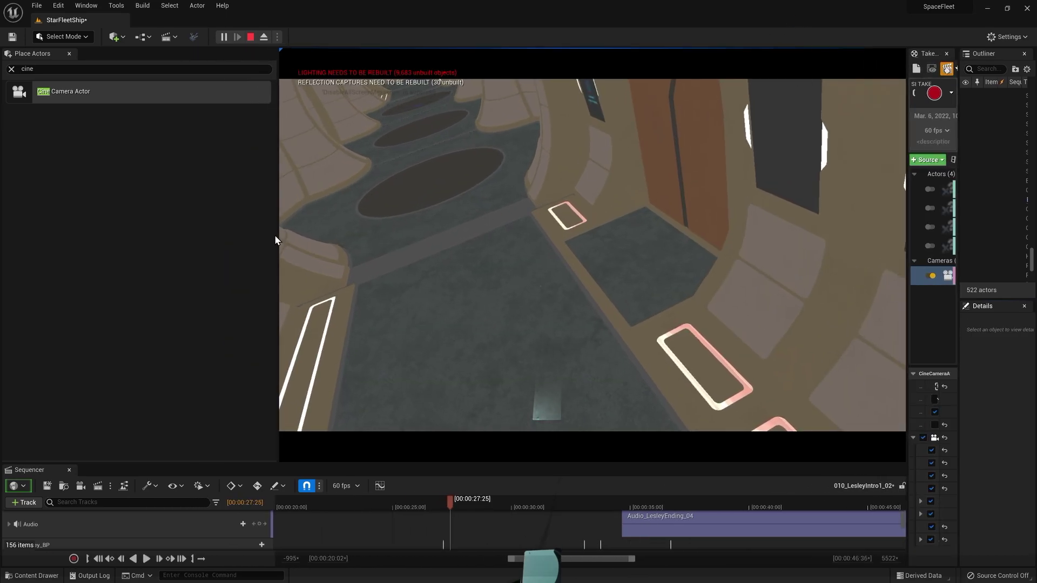
drag(275, 237, 65, 231)
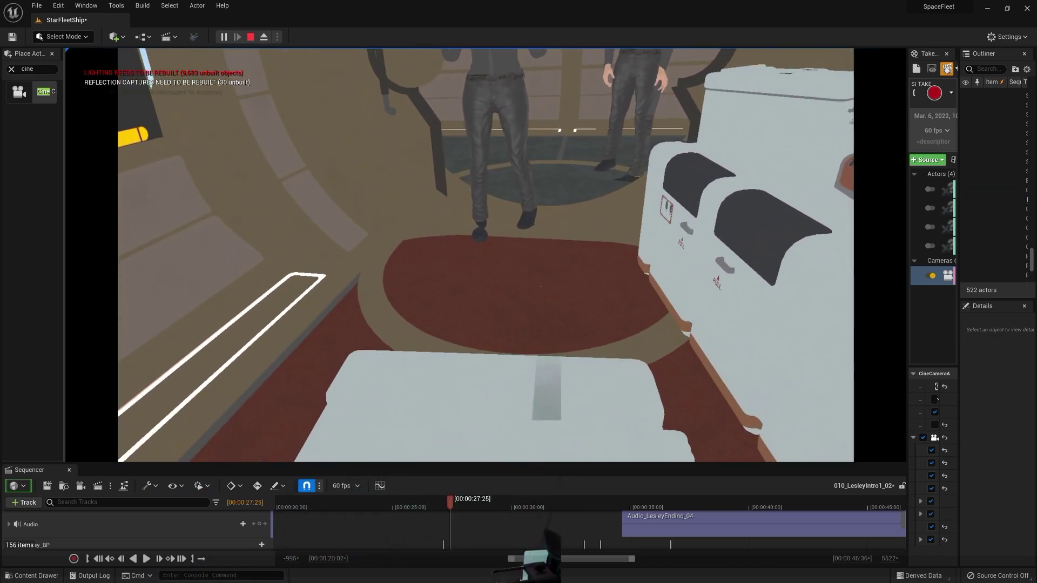
key(Escape)
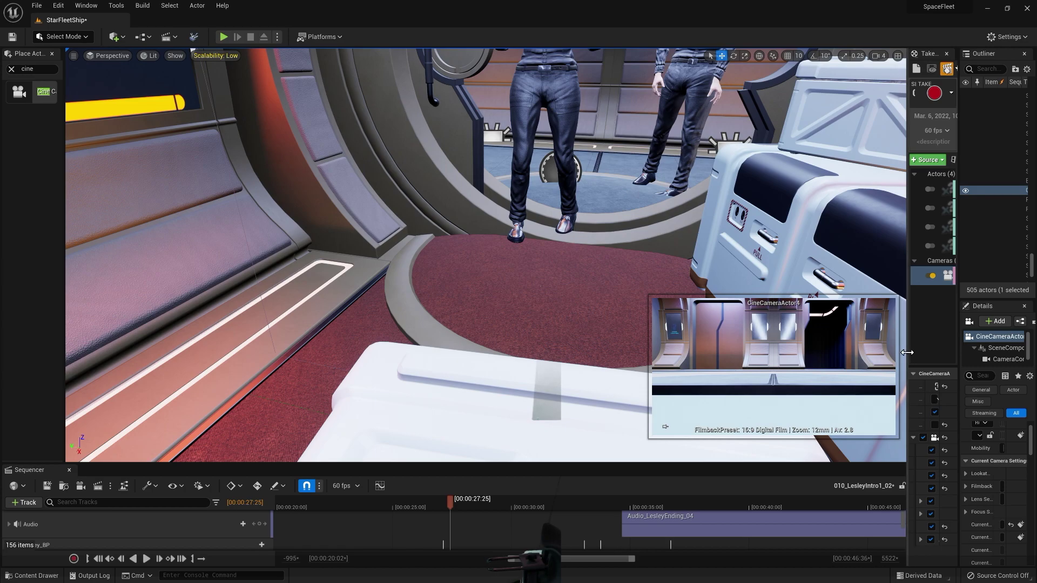
Select the spectator camera actor in the level and set its Tracker Smoothing to 10.0
drag(906, 352, 754, 349)
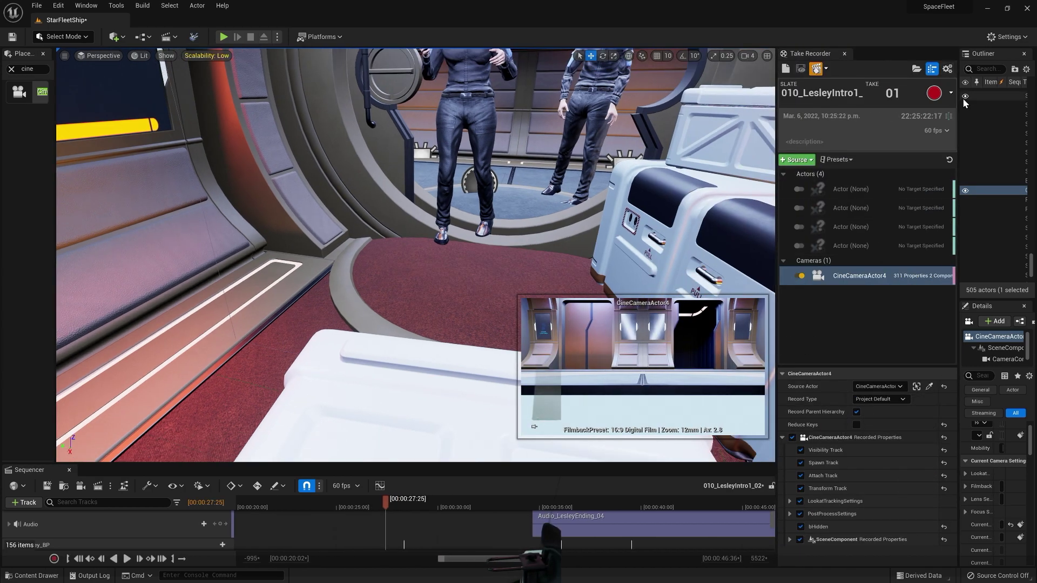
right_drag(378, 243, 324, 246)
click(612, 183)
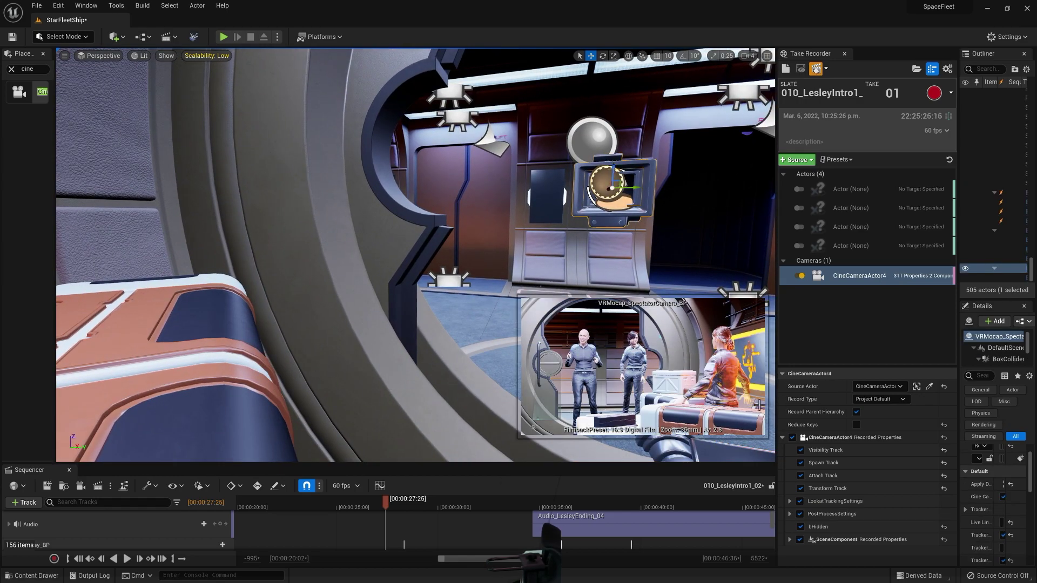
drag(959, 380, 845, 381)
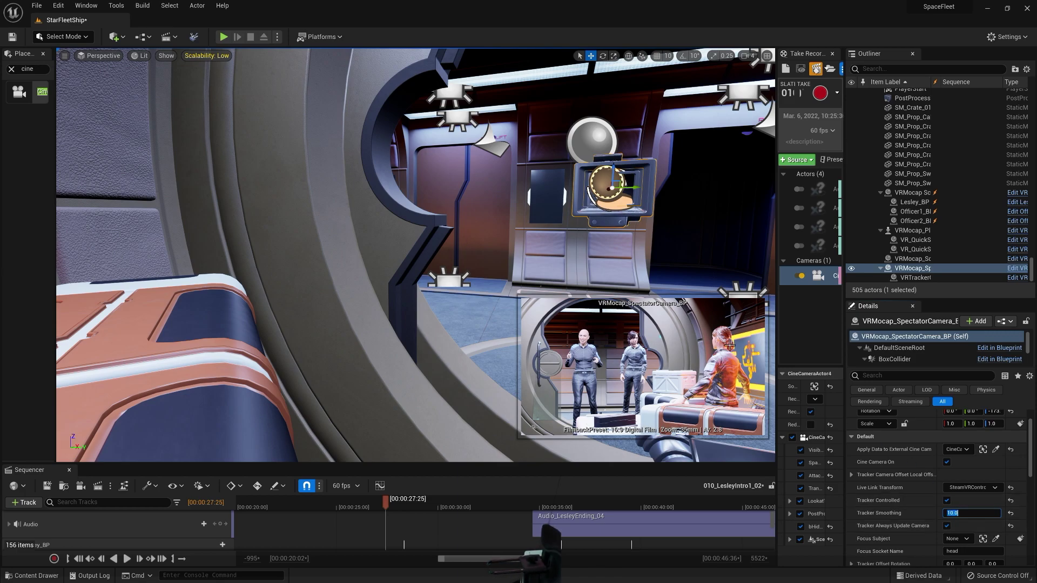
Test-play the level, set the spectator camera's Tracker Smoothing to 15.0, and play the level again
key(alt+p)
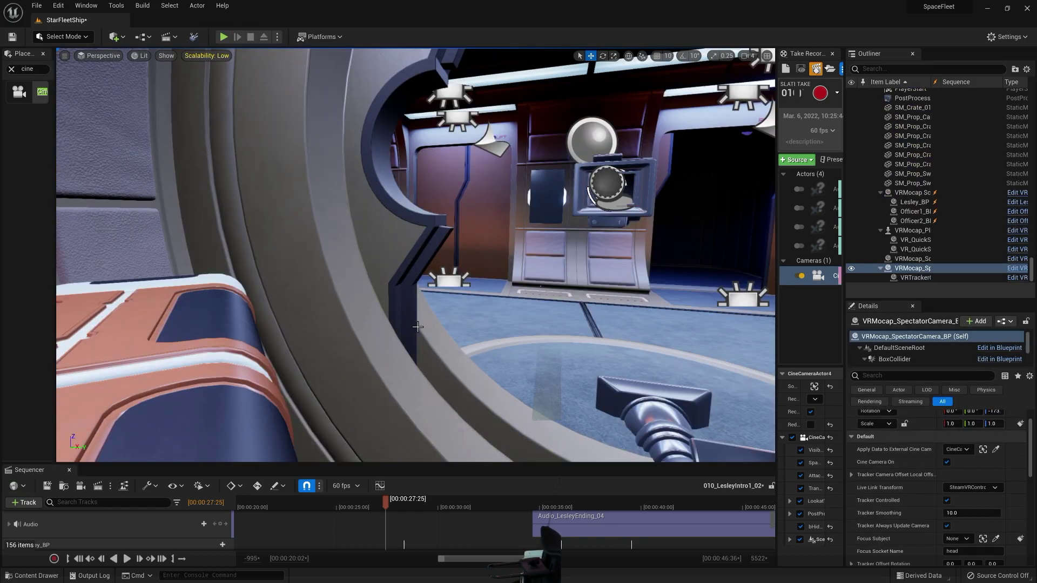
key(Escape)
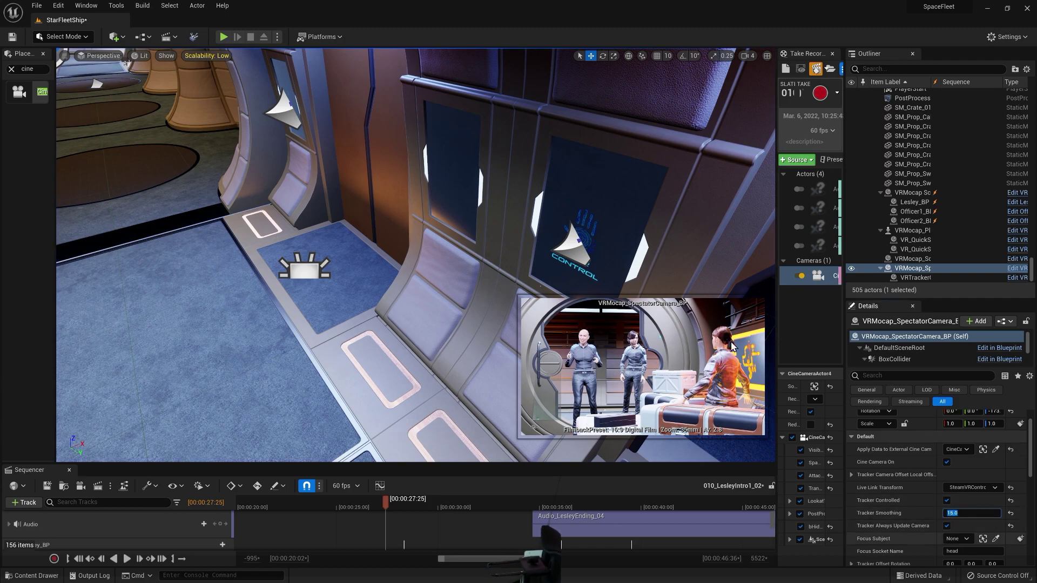
key(alt+p)
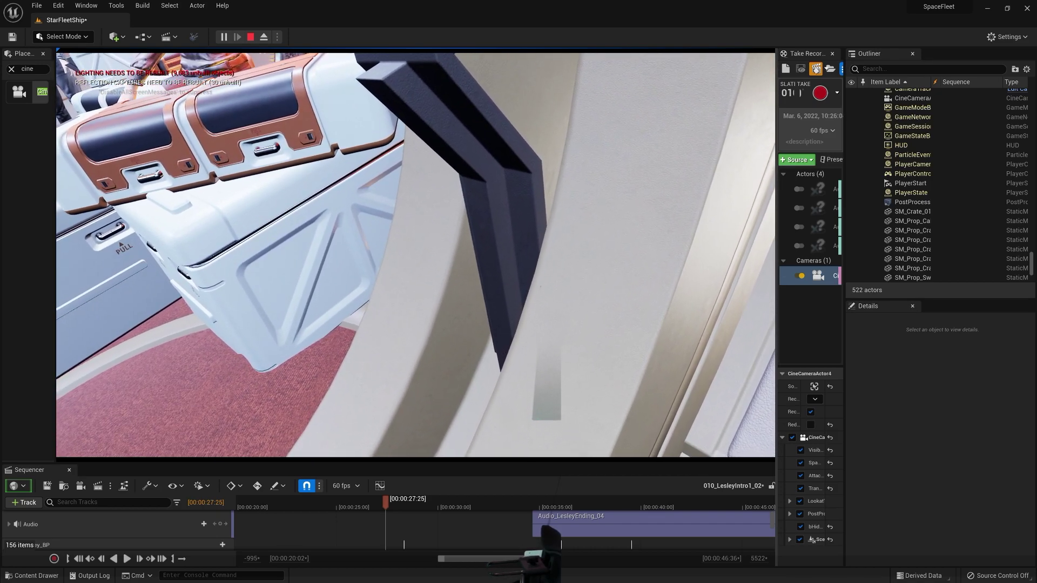
Record take 01 of the handheld cine camera motion with Take Recorder and stop the recording
click(821, 93)
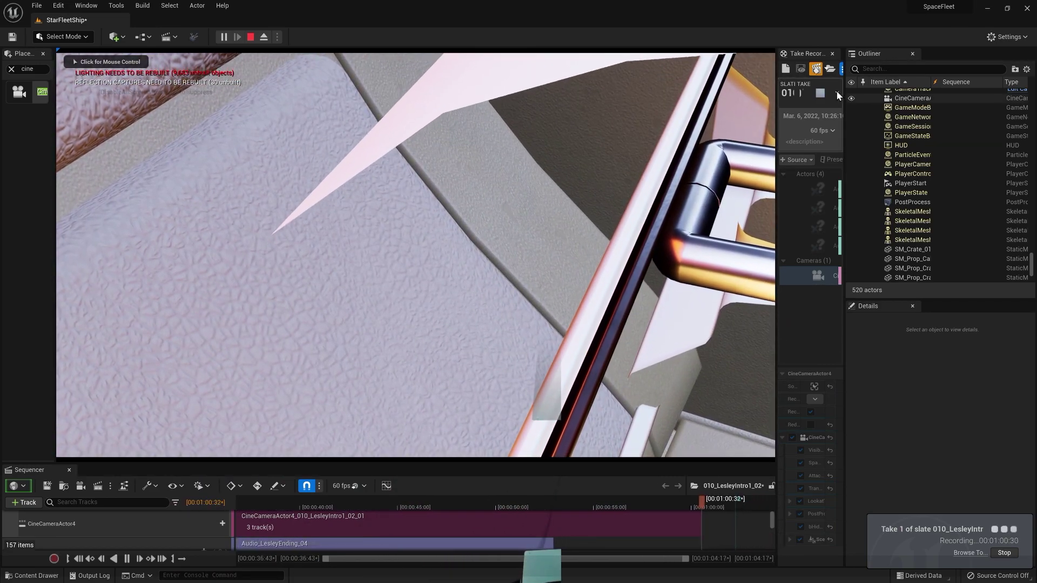
click(821, 95)
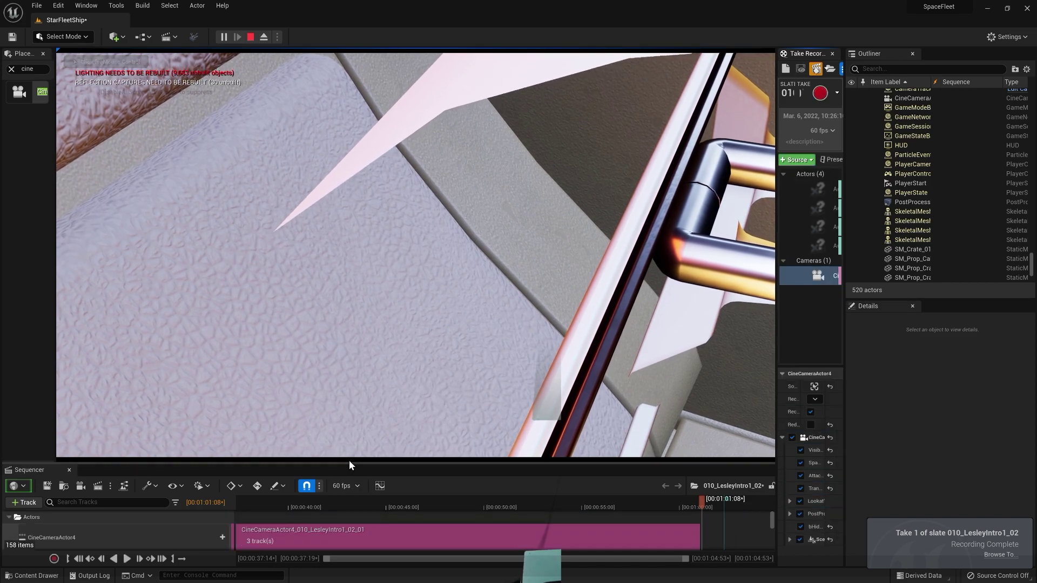
Enlarge the Sequencer and lock the viewport to the Camera Cuts track to view the recorded camera
drag(351, 464, 335, 280)
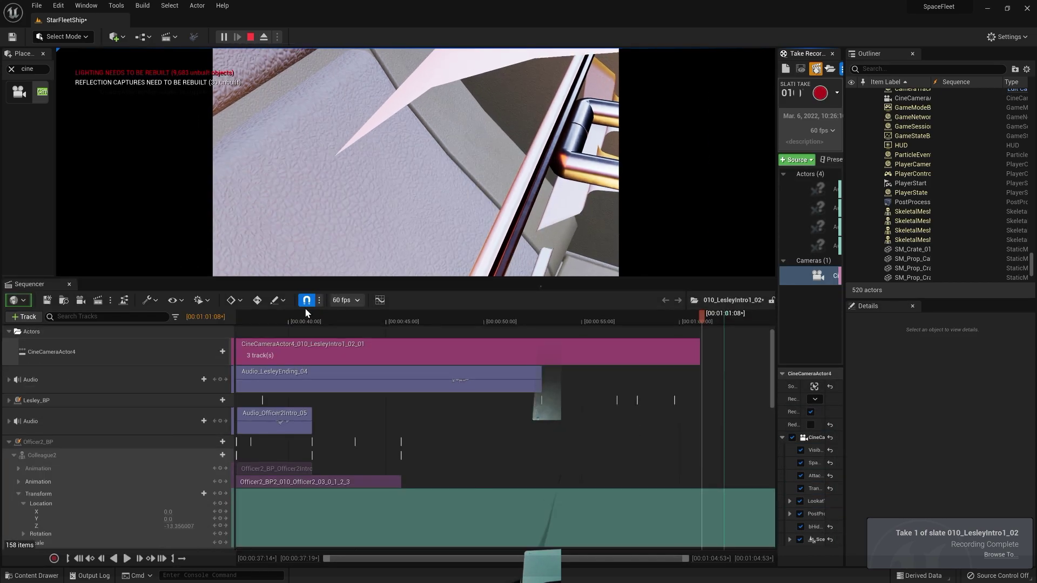
drag(261, 323, 568, 319)
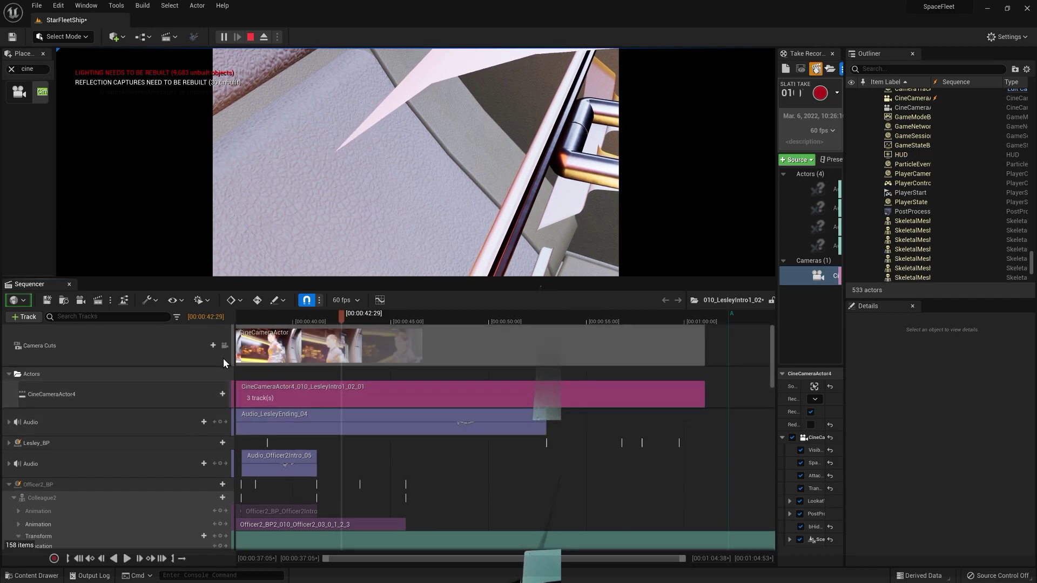
click(224, 346)
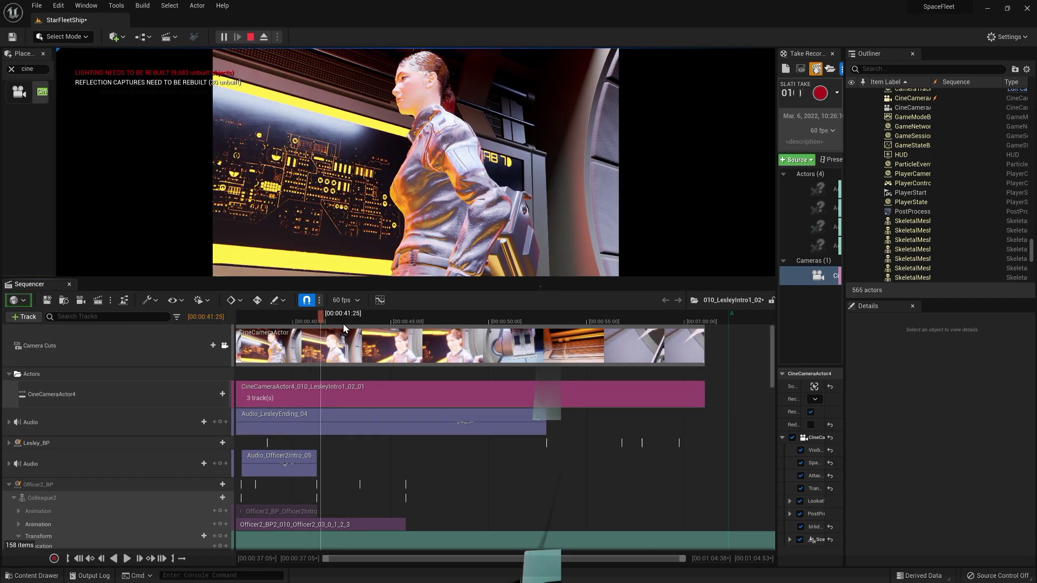
Show the full length of the recorded take on the timeline and play back an early part of it
key(Up)
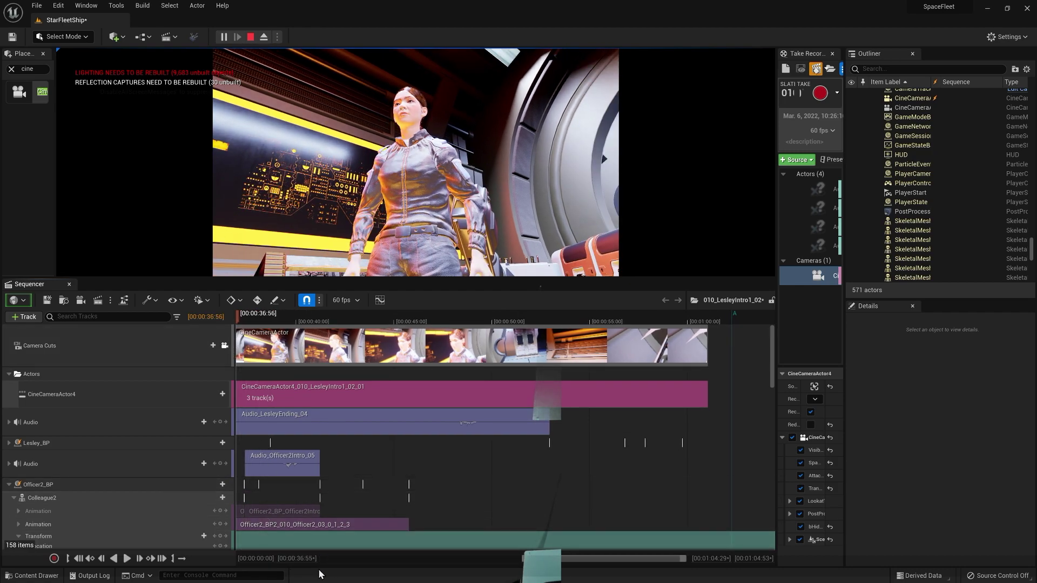
scroll(381, 346, down, 5)
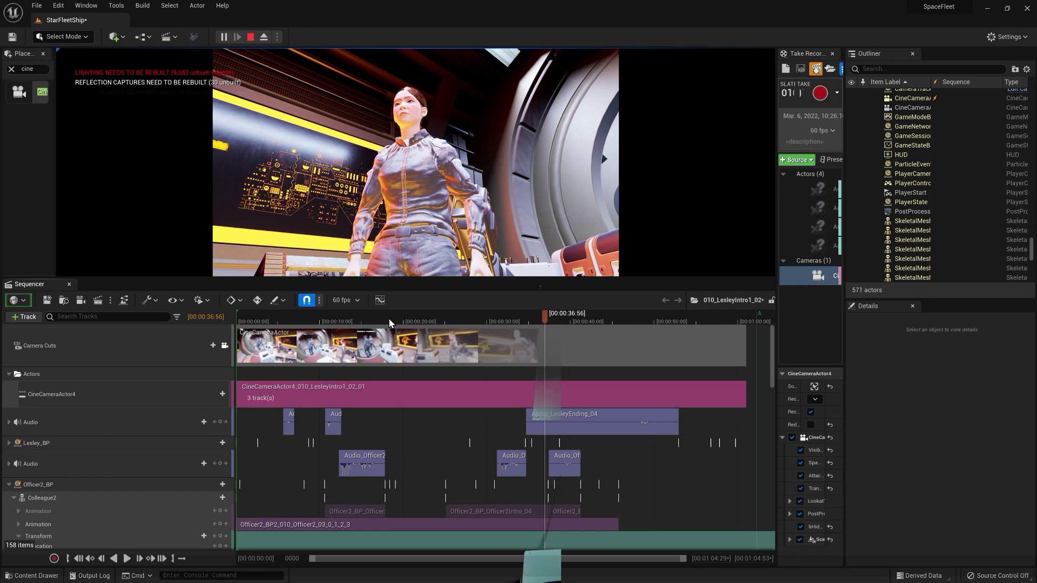
click(351, 318)
click(282, 337)
key(space)
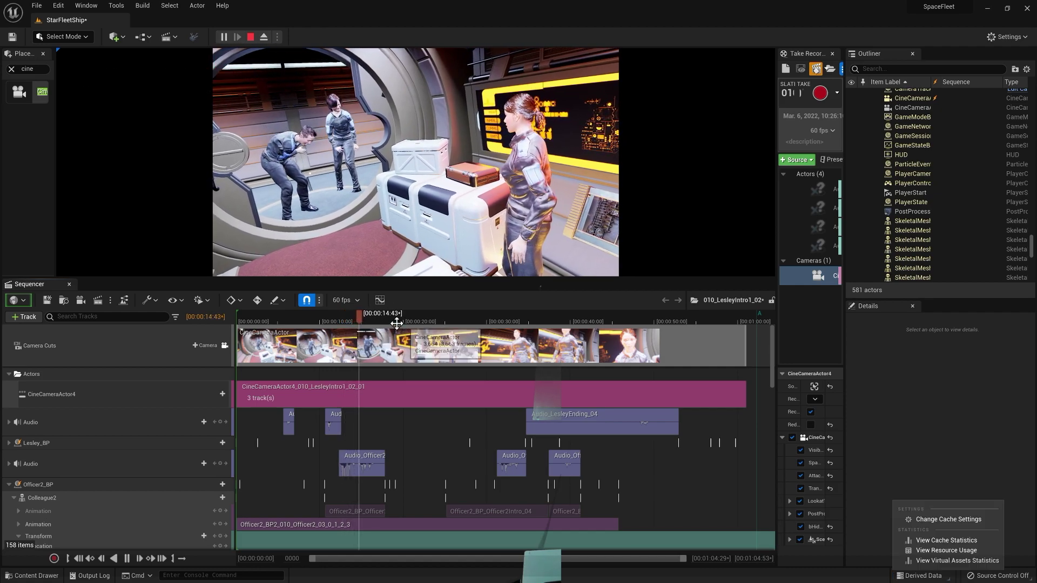
key(space)
Open the recorded CineCameraActor4 subsequence and examine its Transform, Spawned and RelativeScale3D tracks while scrubbing the timeline
double_click(392, 397)
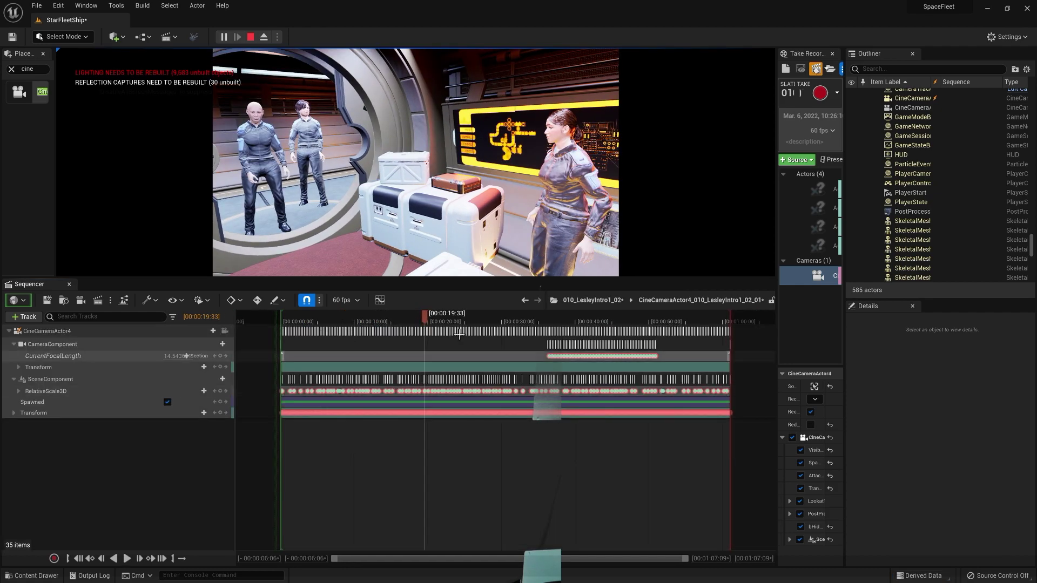
drag(413, 313, 363, 359)
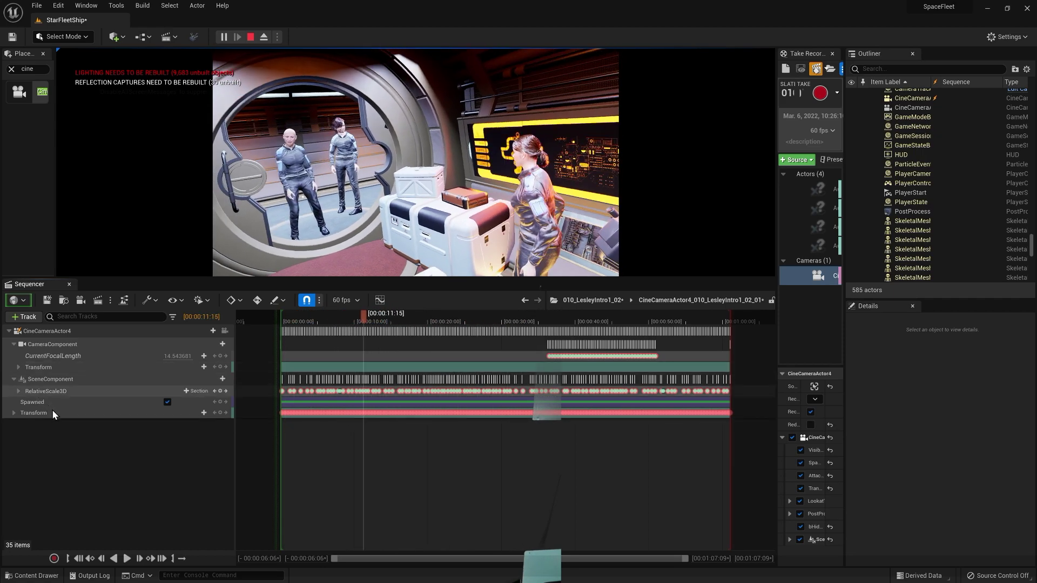
click(90, 414)
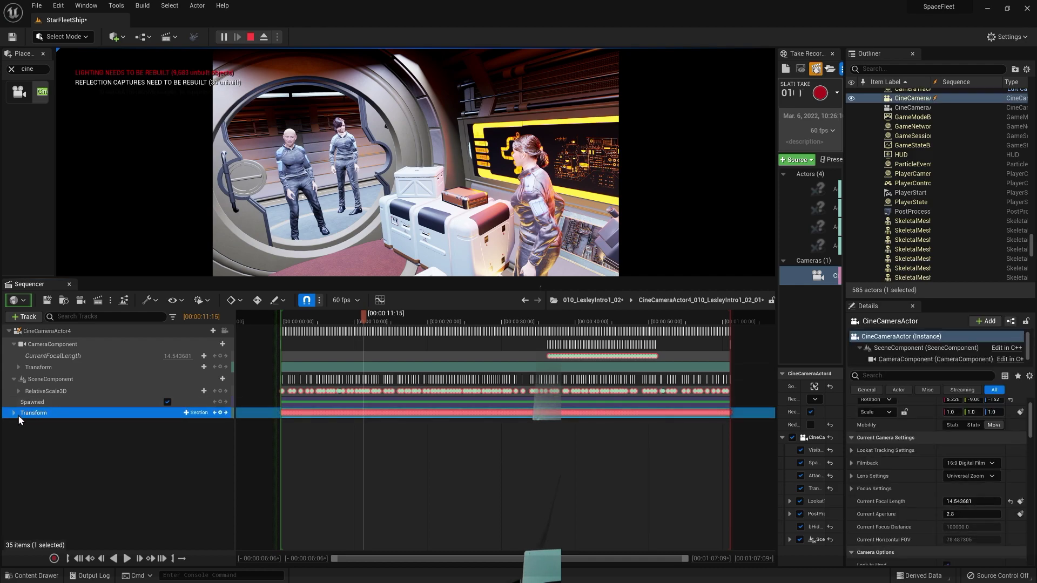
click(36, 405)
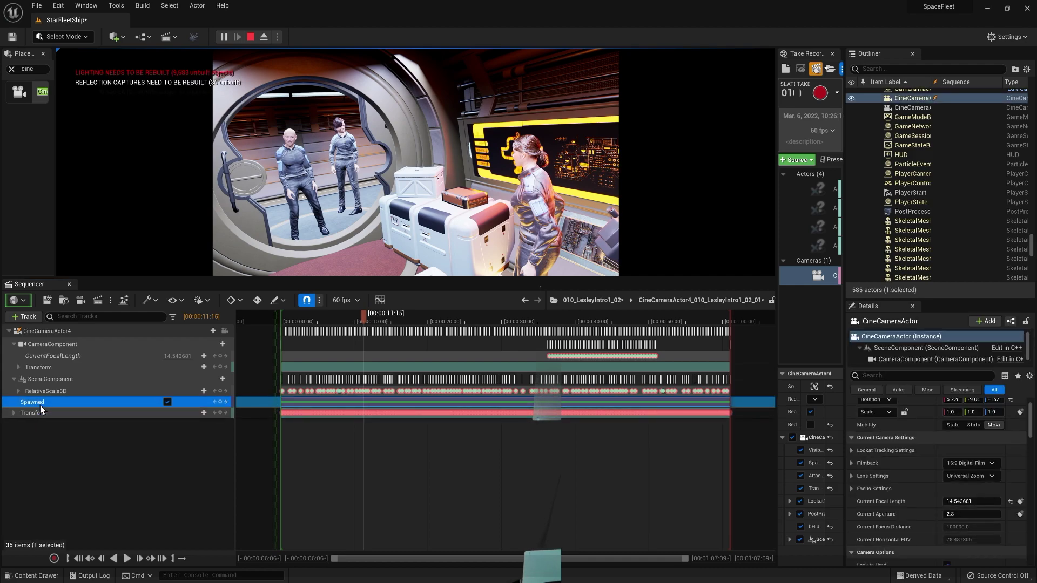
click(47, 397)
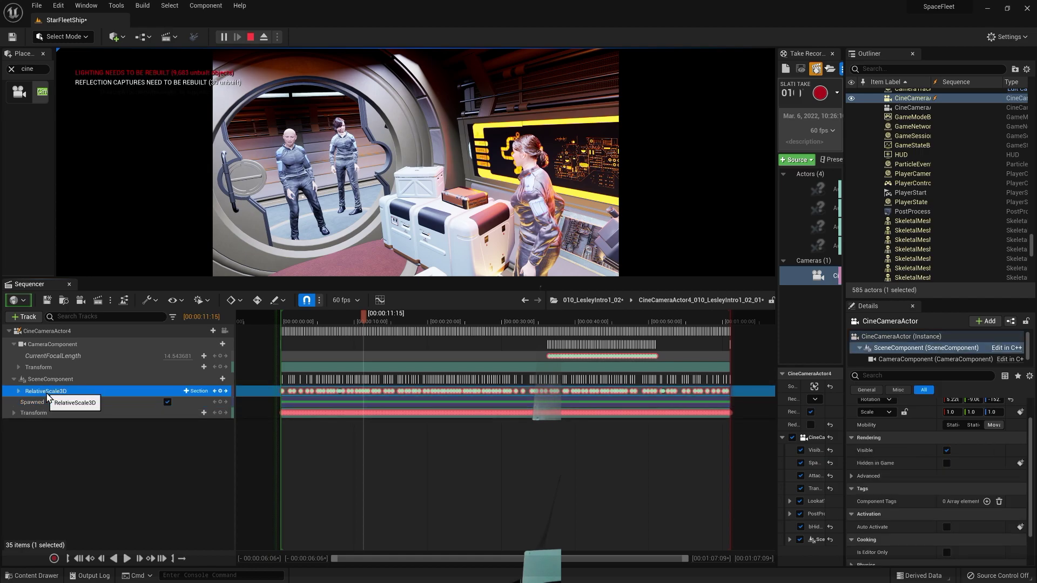
click(18, 391)
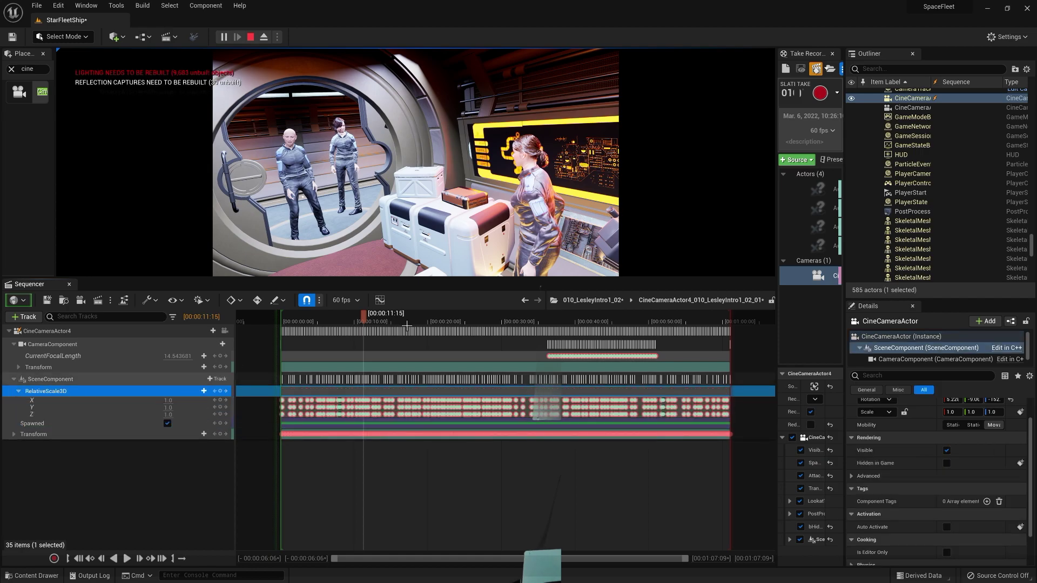
drag(419, 315, 624, 324)
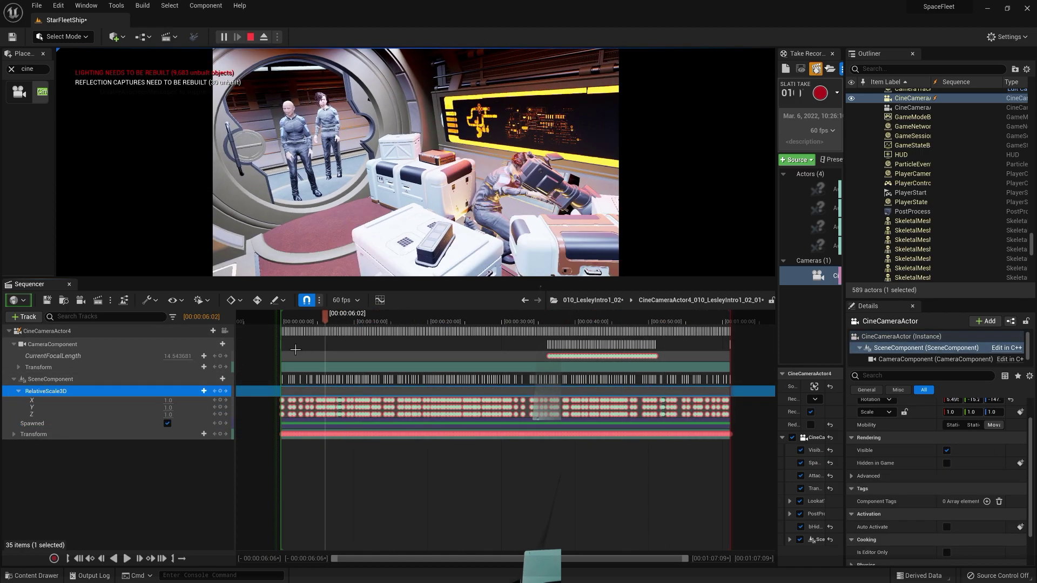
click(305, 320)
click(19, 391)
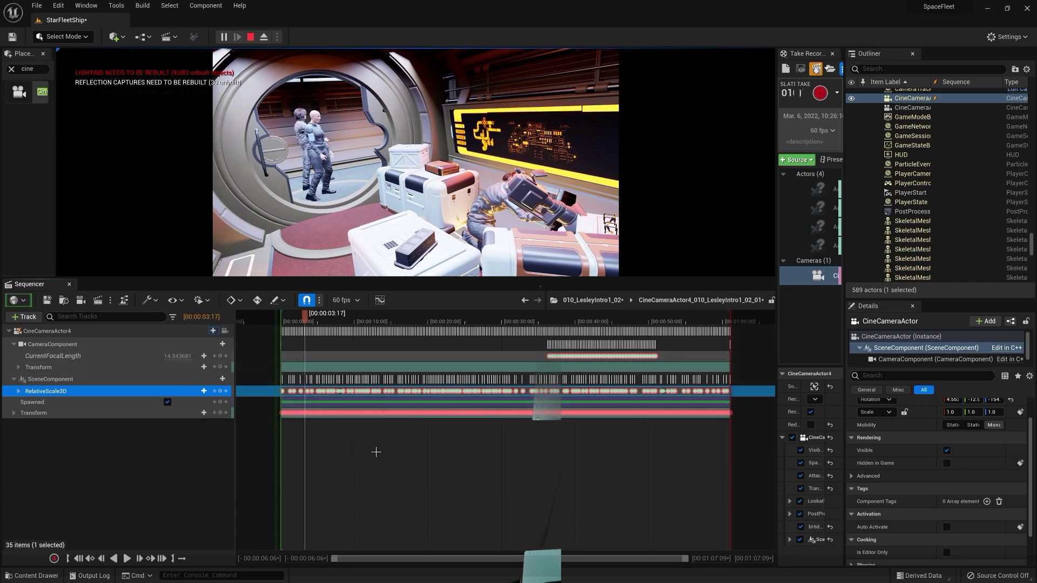
Return to the parent sequence 010_LesleyIntro1_02 and scrub the playhead forward to about 00:00:23:55
click(582, 299)
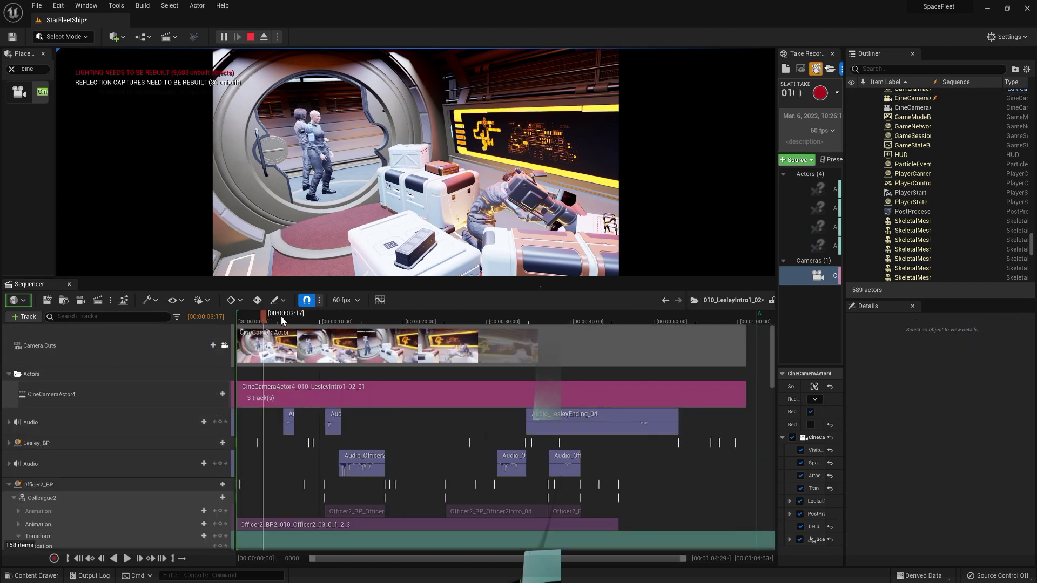
drag(281, 316, 436, 318)
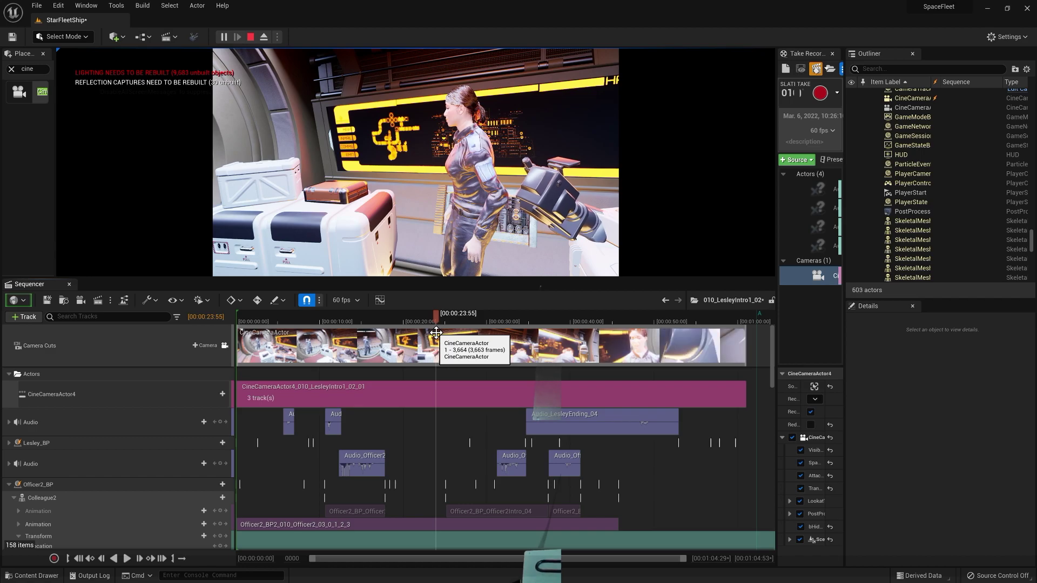